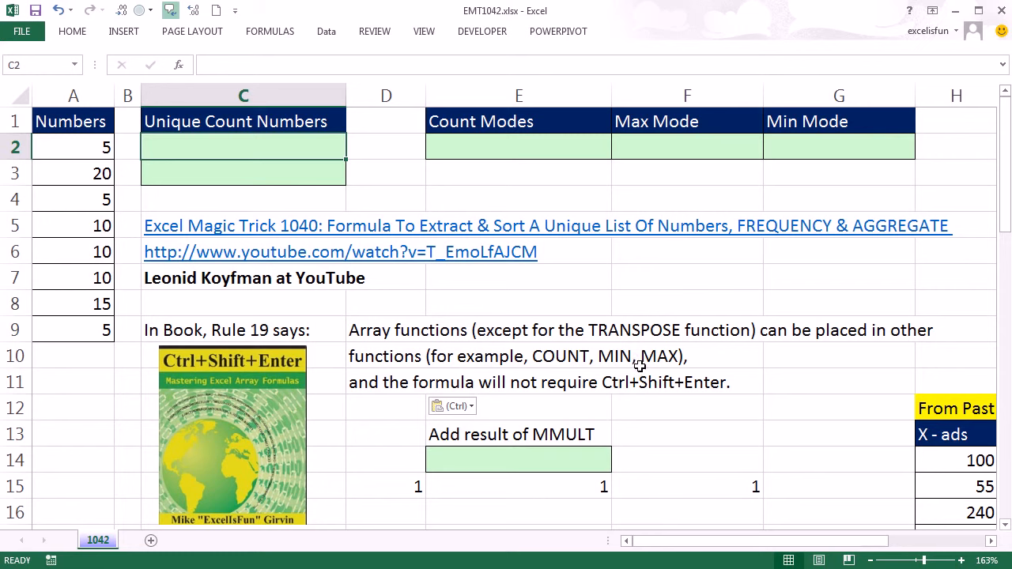
# Step: Write the formula =MMULT(E17:E19,D15:F15) in cell E14 under "Add result of MMULT"
pyautogui.click(477, 149)
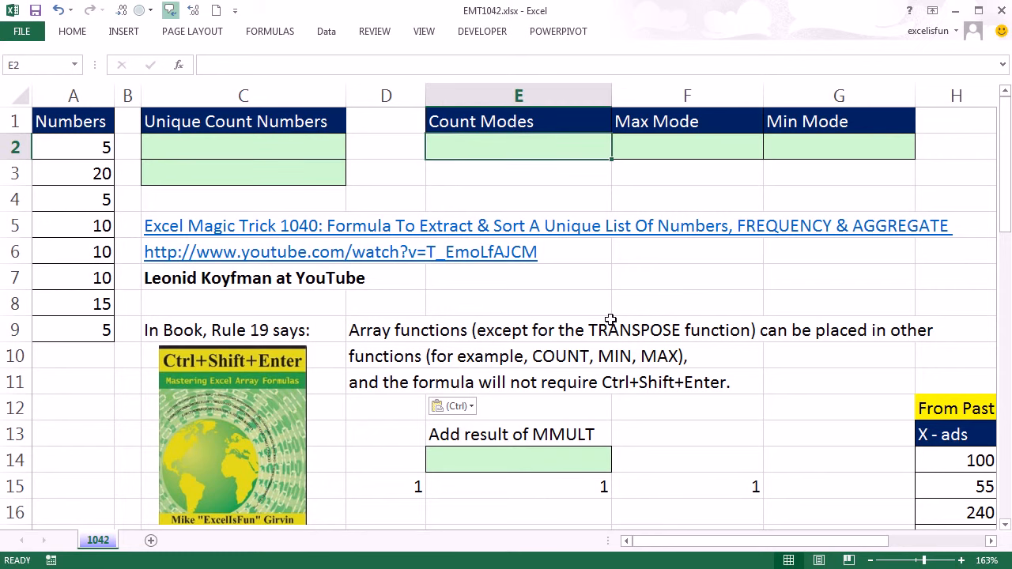
pyautogui.scroll(-1, 613, 347)
pyautogui.scroll(-1, 553, 371)
pyautogui.click(535, 309)
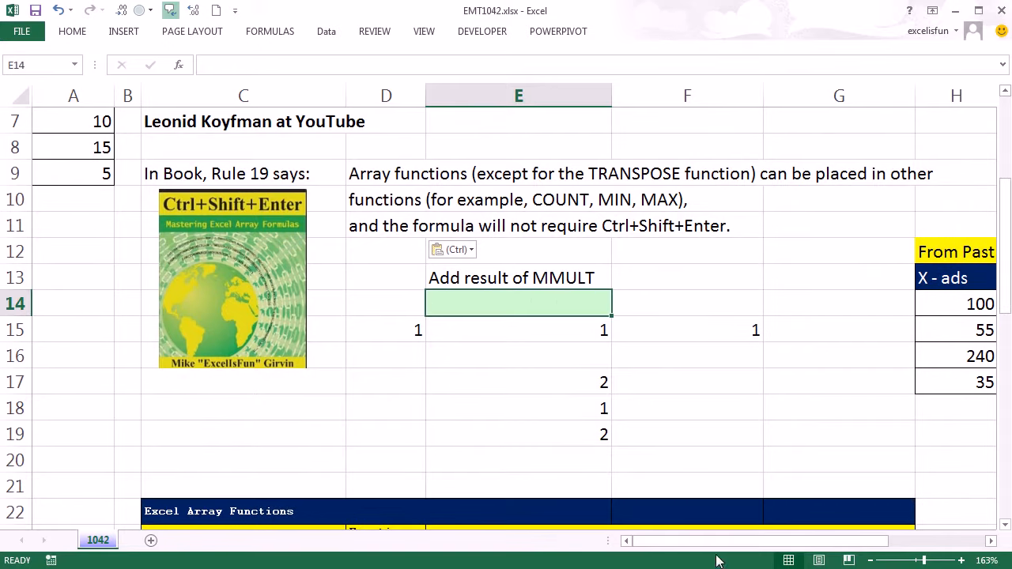
pyautogui.write('=mm')
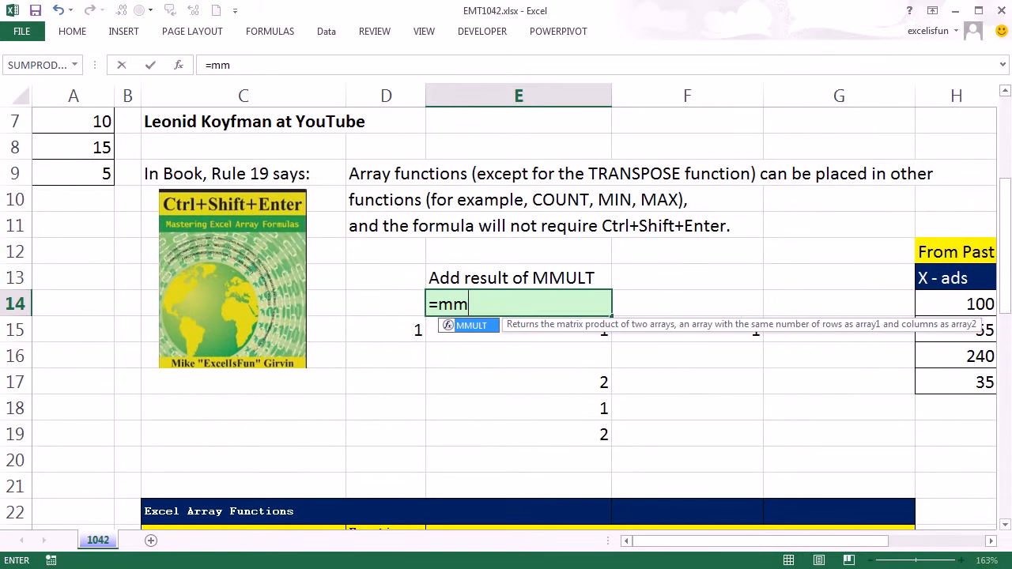
pyautogui.press('Tab')
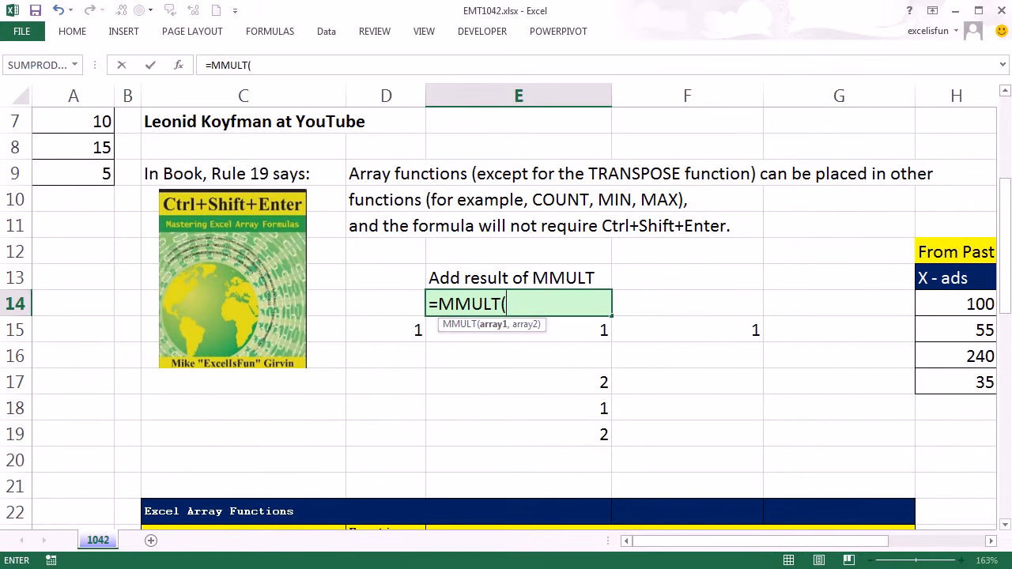
pyautogui.moveTo(582, 388); pyautogui.dragTo(570, 433)
pyautogui.write(',')
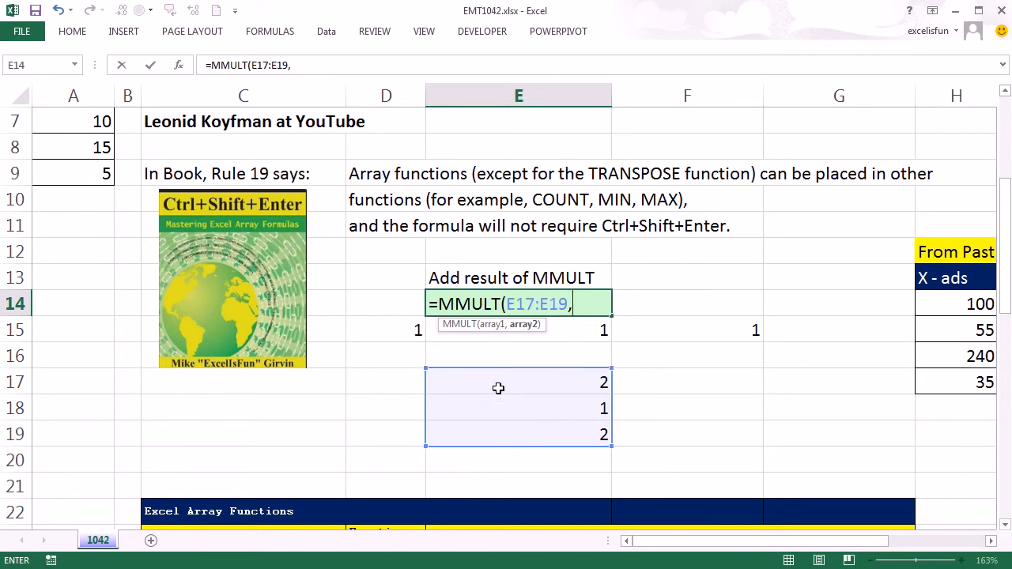
pyautogui.moveTo(396, 329); pyautogui.dragTo(651, 324)
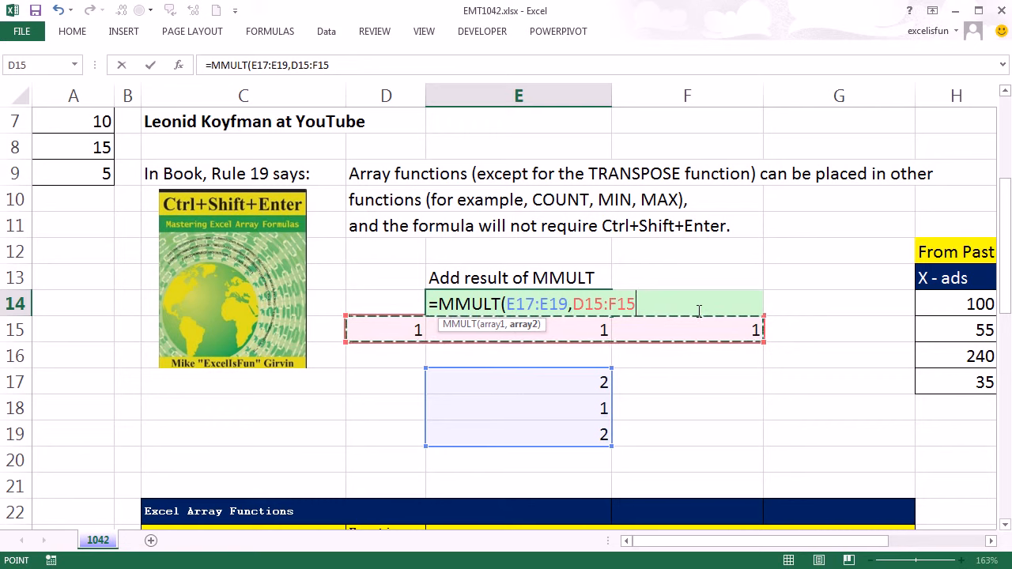
pyautogui.write(')')
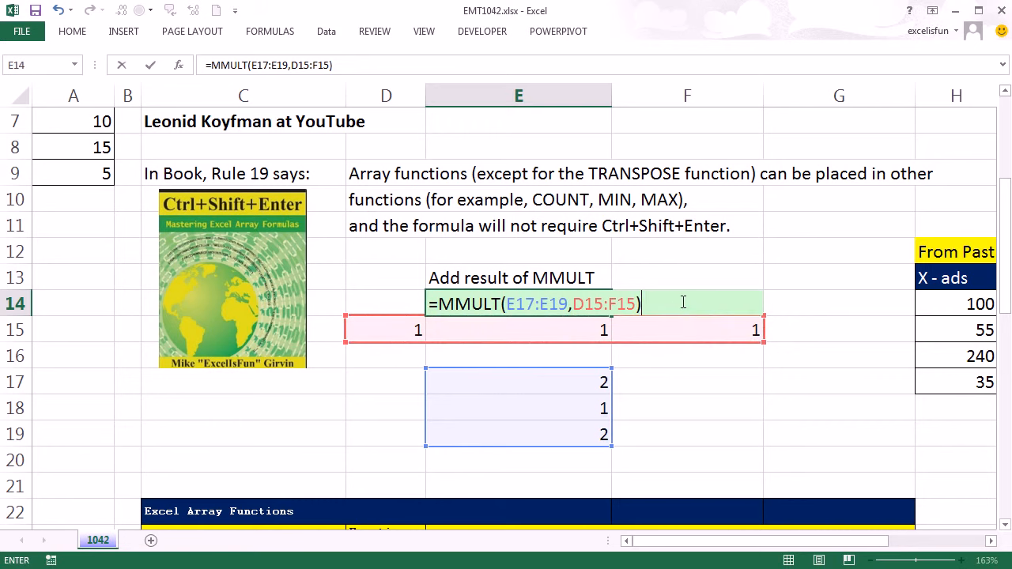
# Step: Evaluate the MMULT expression inside E14 to preview its array, revert the evaluation, and enter the formula normally
pyautogui.hotkey('shift', 'Home')
pyautogui.press('F9')
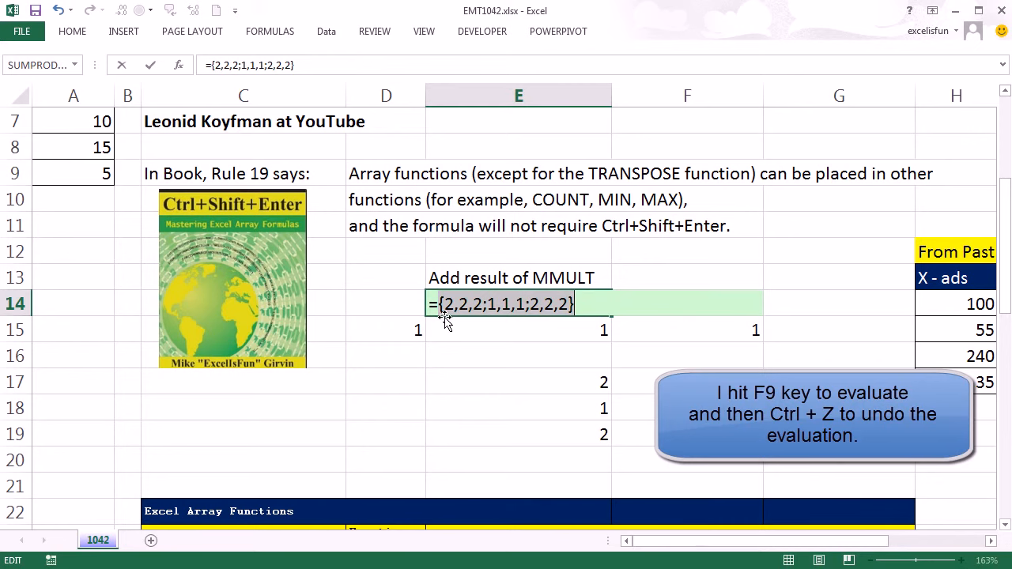
pyautogui.hotkey('ctrl', 'z')
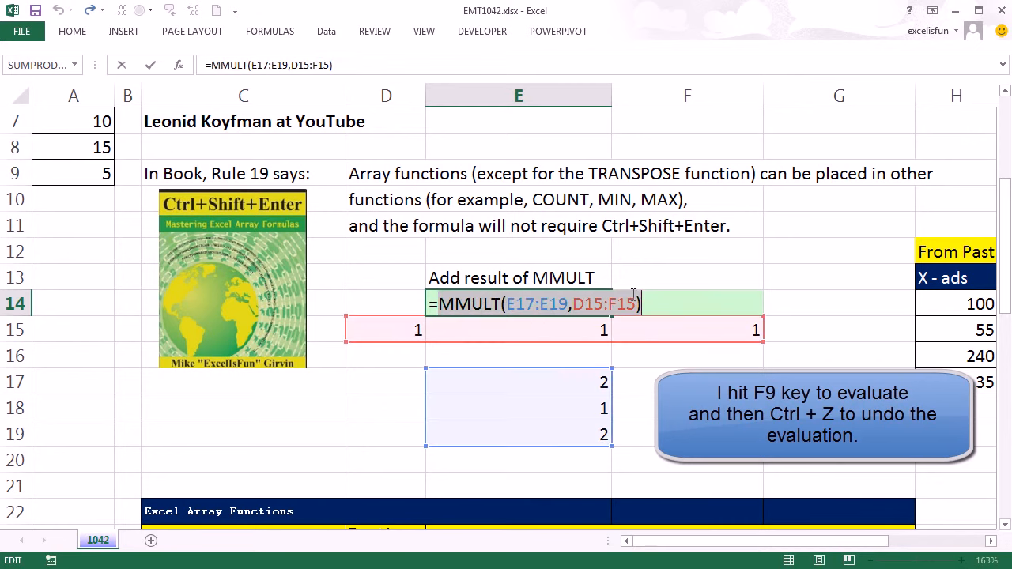
pyautogui.press('Return')
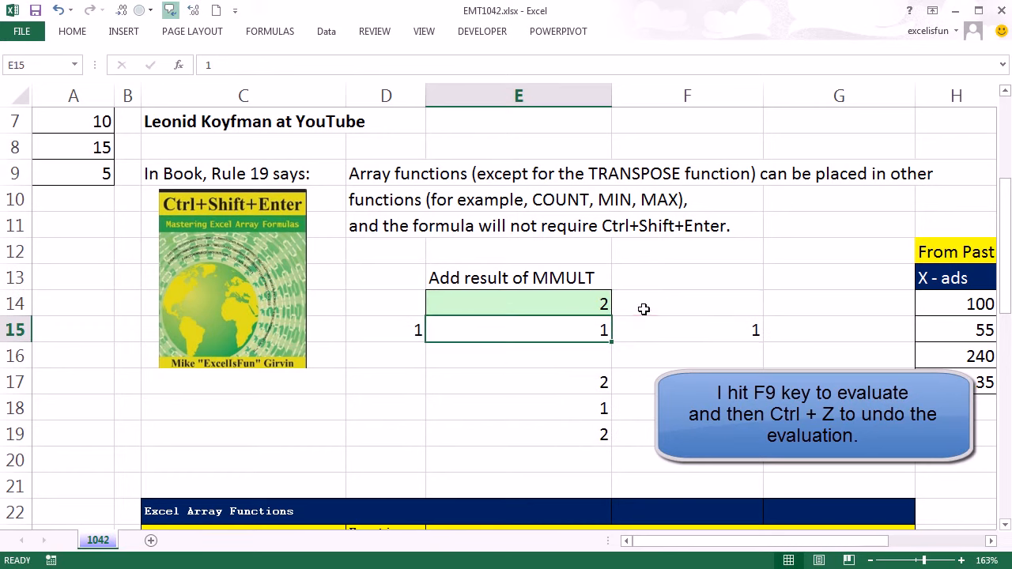
# Step: Enter =MMULT(E17:E19,D15:F15) as a single array formula across the blank range E39:G41
pyautogui.scroll(-2, 661, 316)
pyautogui.scroll(1, 676, 326)
pyautogui.scroll(-8, 714, 325)
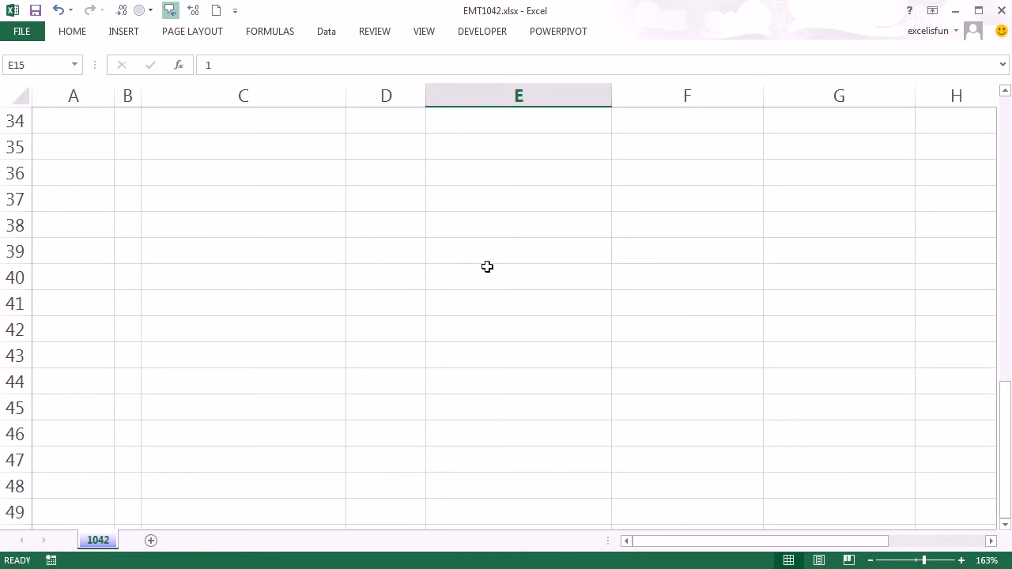
pyautogui.moveTo(485, 251); pyautogui.dragTo(793, 305)
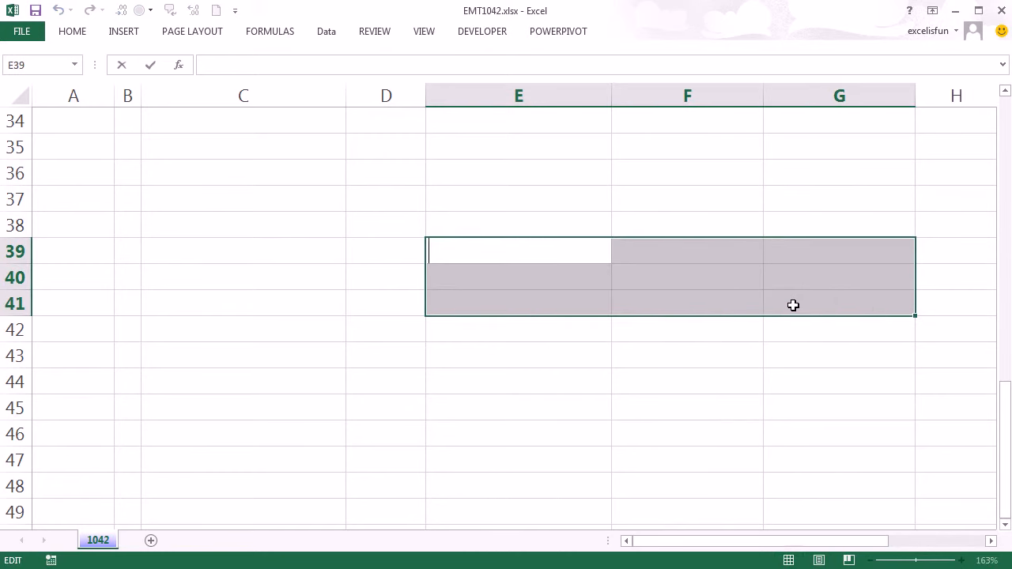
pyautogui.write('MMULT(E17:E19,D15:F15)')
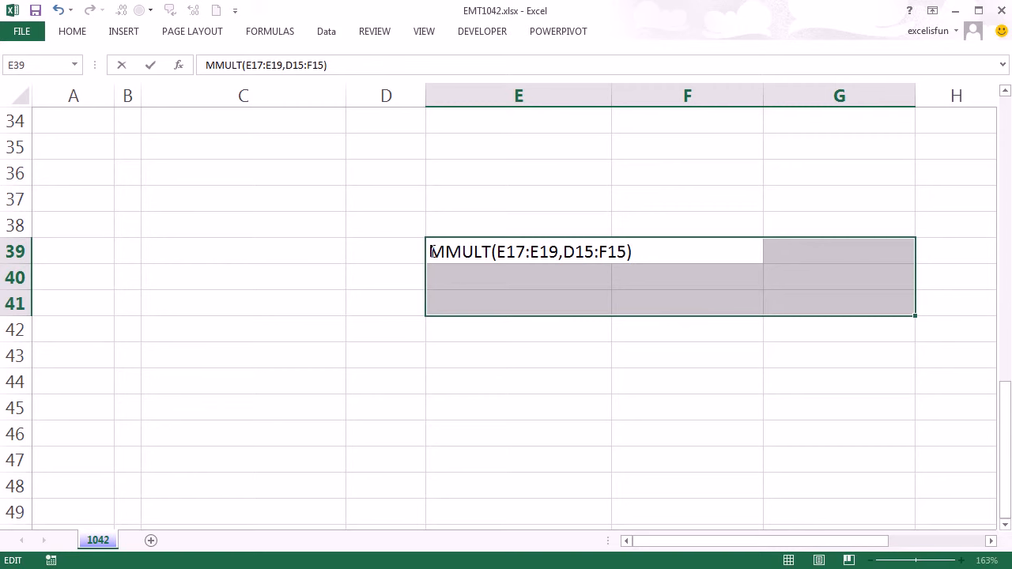
pyautogui.write('=')
pyautogui.hotkey('ctrl', 'shift', 'Return')
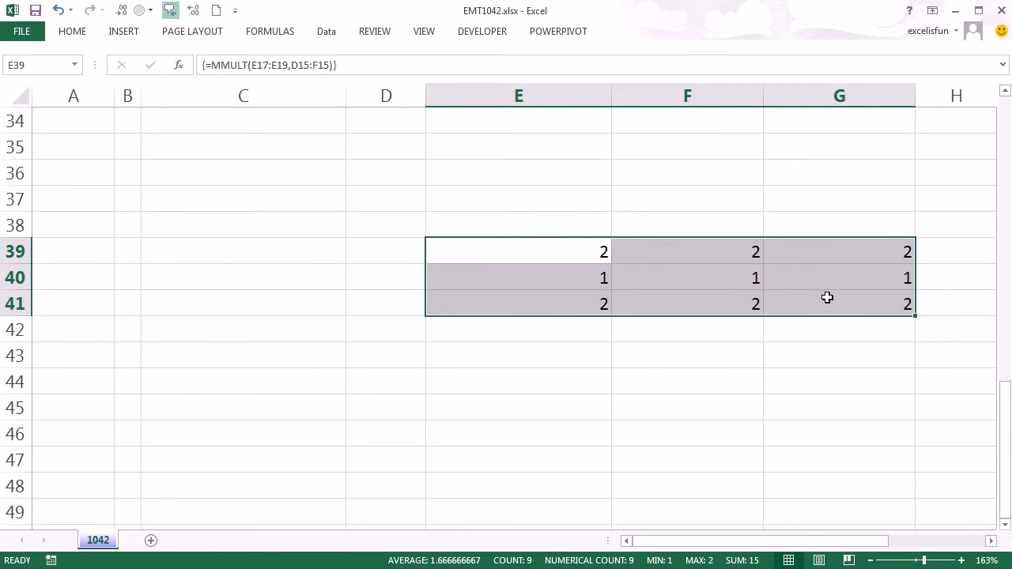
# Step: Re-enter the MMULT formula in E39:G41 as an ordinary formula, and restore it as an array formula
pyautogui.press('F2')
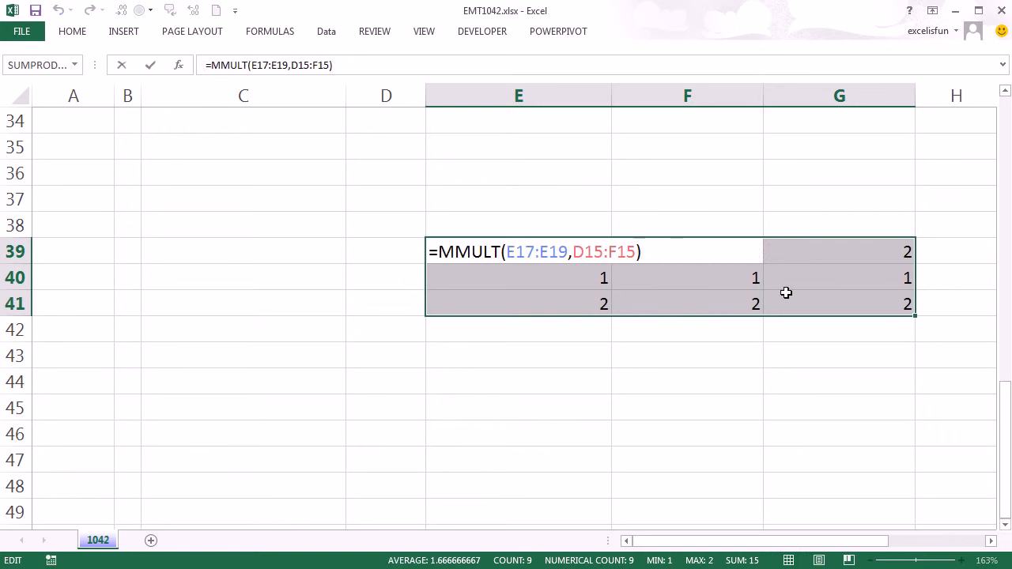
pyautogui.hotkey('ctrl', 'Return')
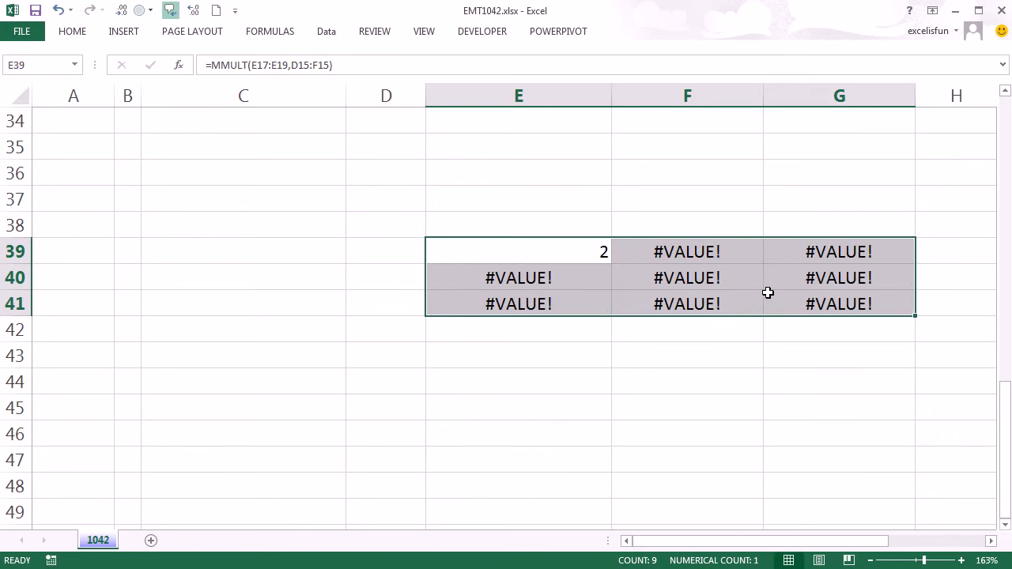
pyautogui.press('F2')
pyautogui.hotkey('ctrl', 'shift', 'Return')
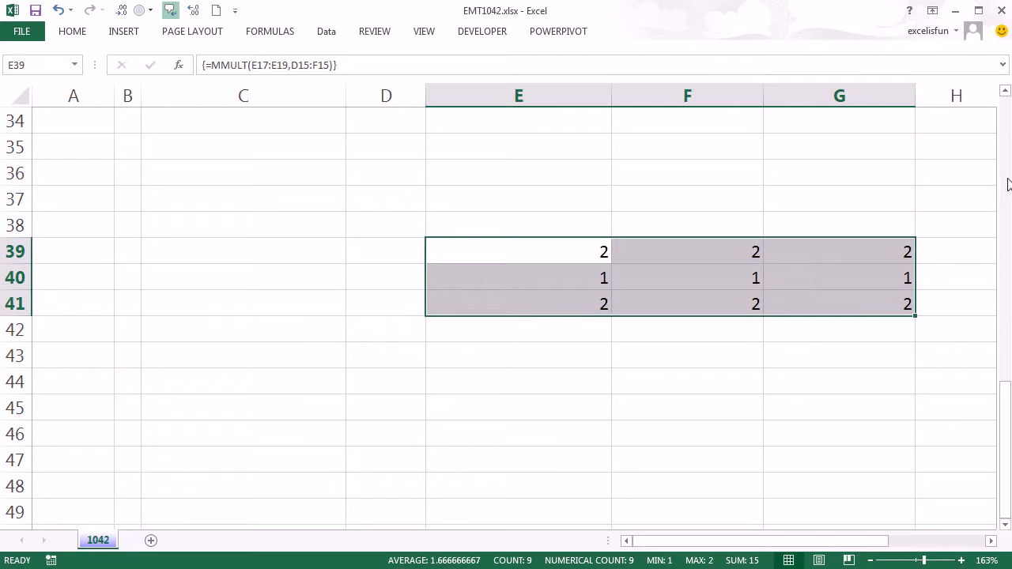
# Step: Wrap the MMULT formula in E14 in SUM, giving =SUM(MMULT(E17:E19,D15:F15)), and enter it without array entry
pyautogui.scroll(8, 592, 506)
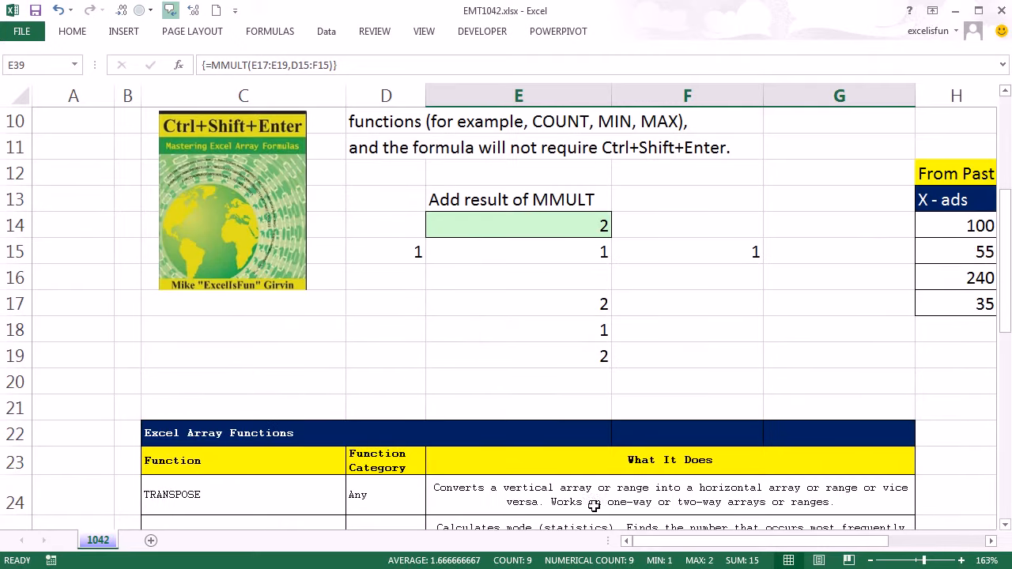
pyautogui.doubleClick(567, 226)
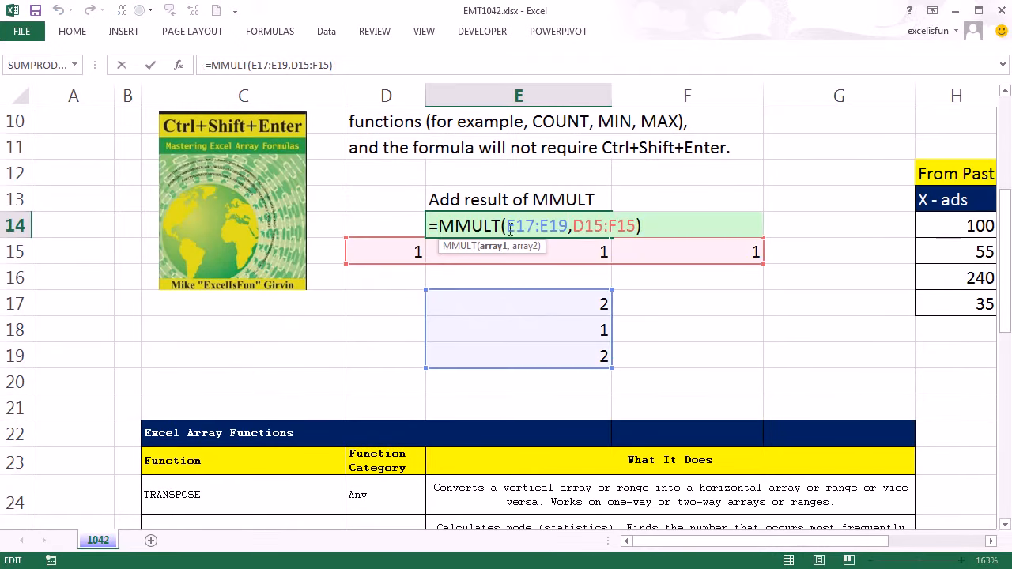
pyautogui.click(437, 226)
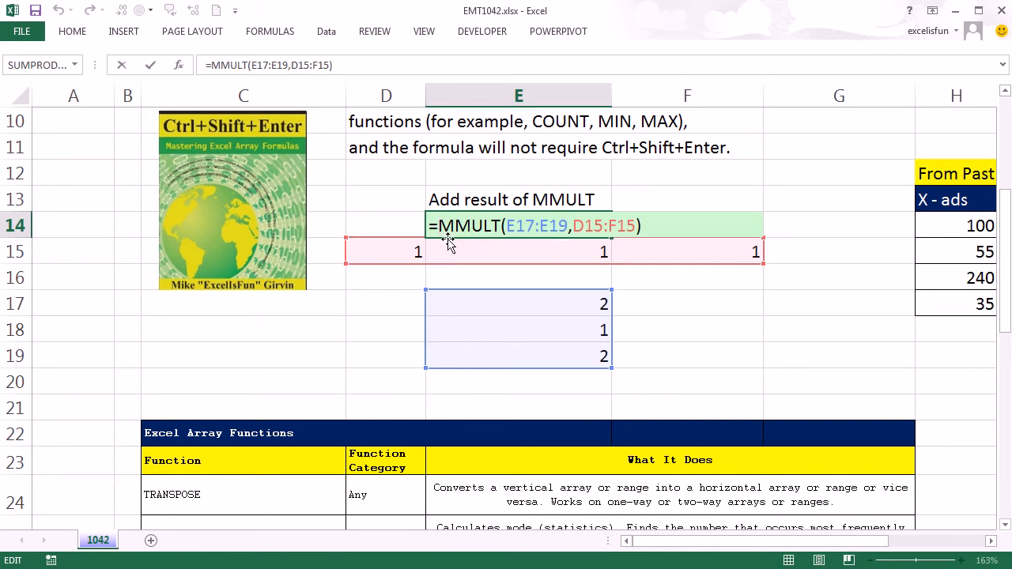
pyautogui.write('sum')
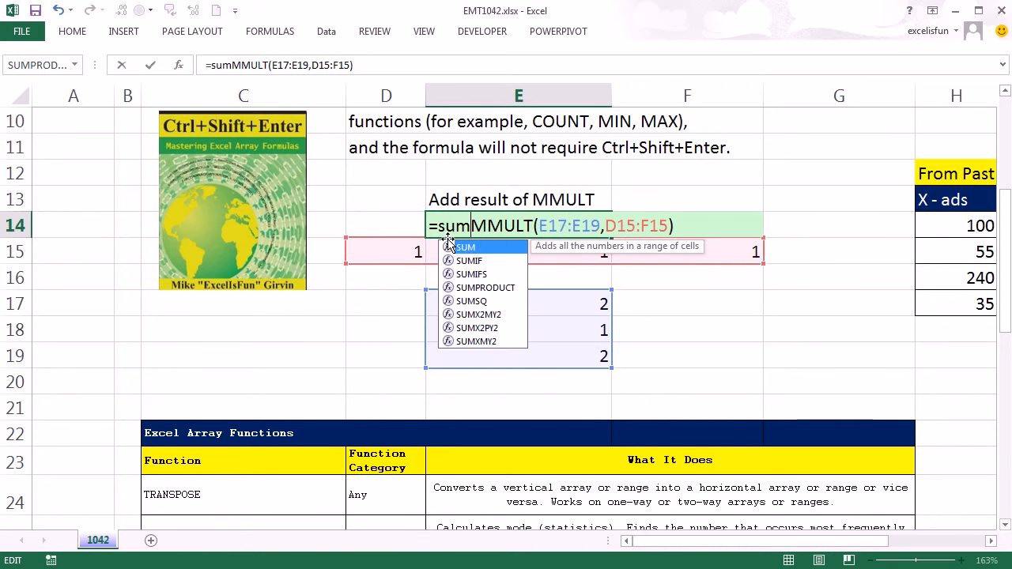
pyautogui.doubleClick(463, 247)
pyautogui.click(686, 225)
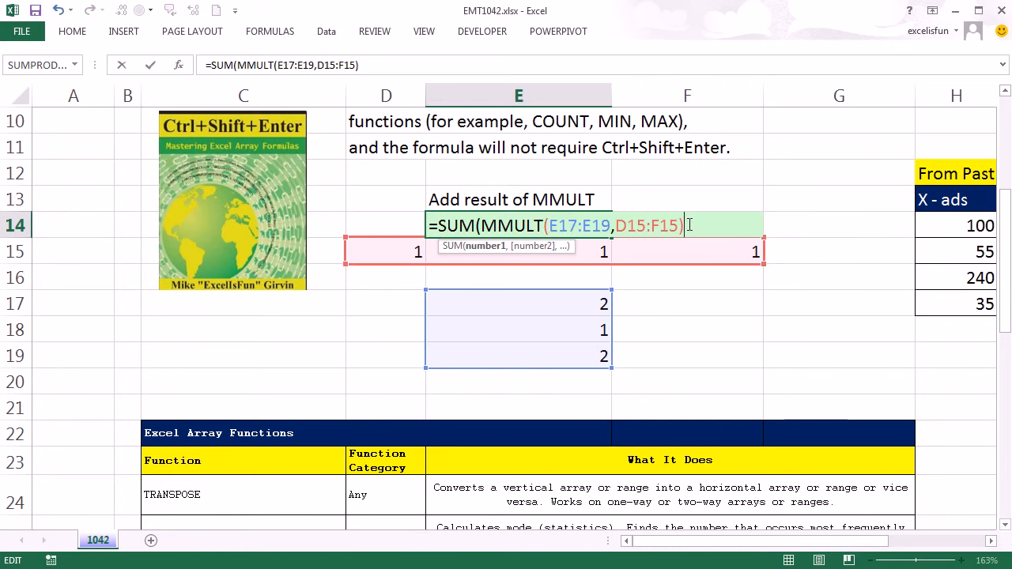
pyautogui.write(')')
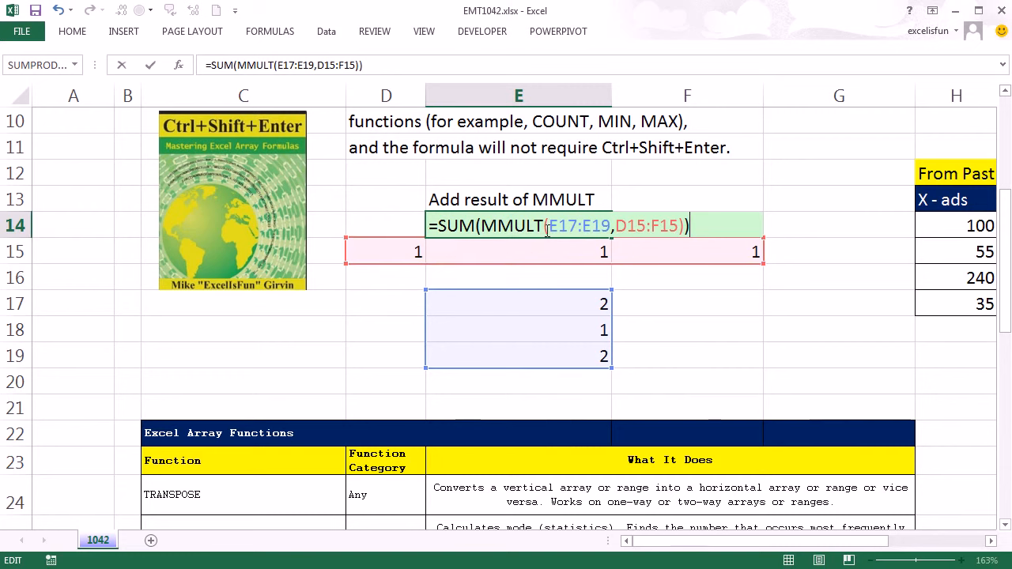
pyautogui.press('Return')
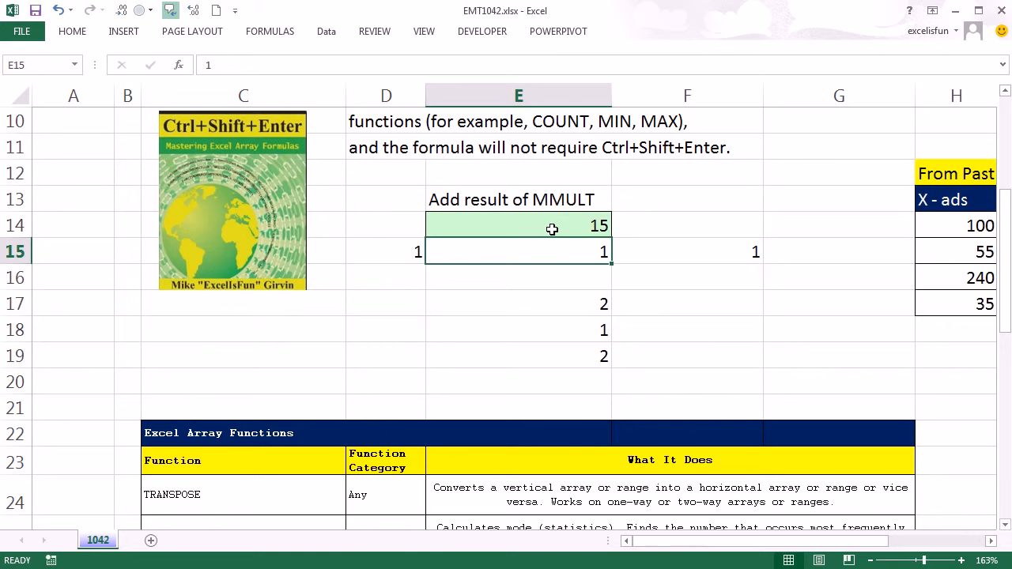
# Step: Examine the TREND array formula in the Estimated cells K14:K16 and the SUM formula totalling them in K18
pyautogui.moveTo(839, 540); pyautogui.dragTo(935, 540)
pyautogui.click(990, 541)
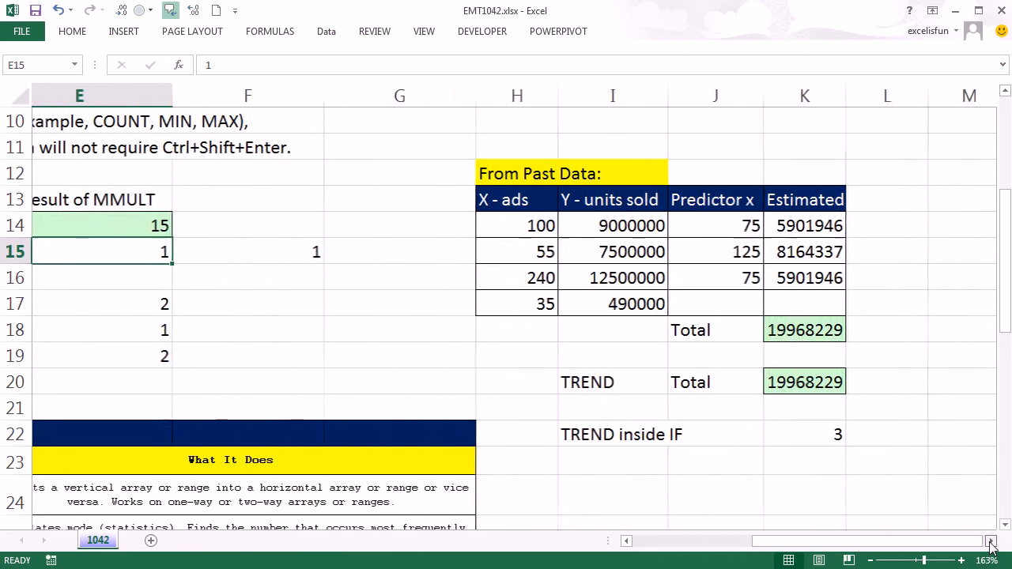
pyautogui.click(991, 541)
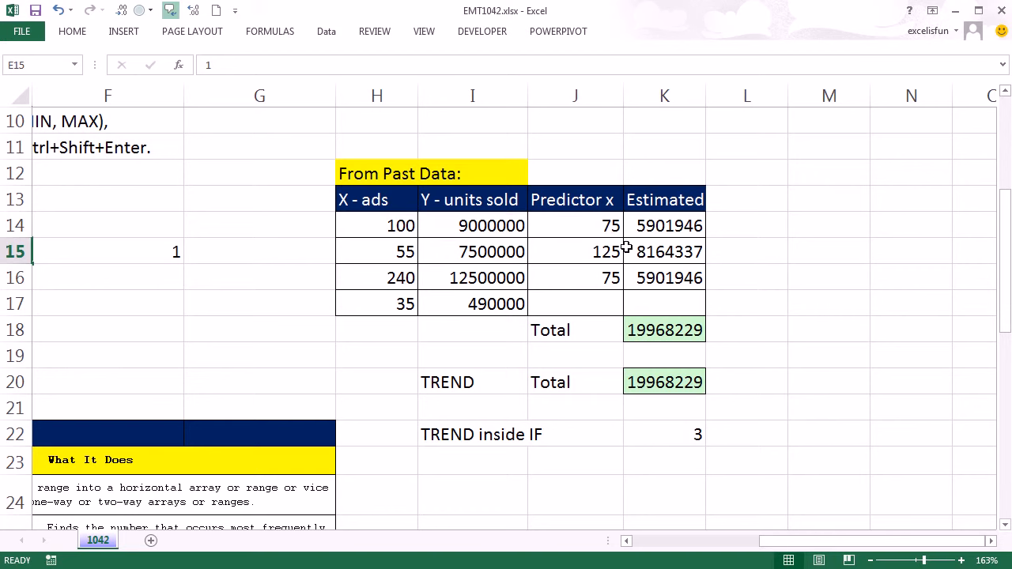
pyautogui.moveTo(649, 225); pyautogui.dragTo(663, 277)
pyautogui.press('F2')
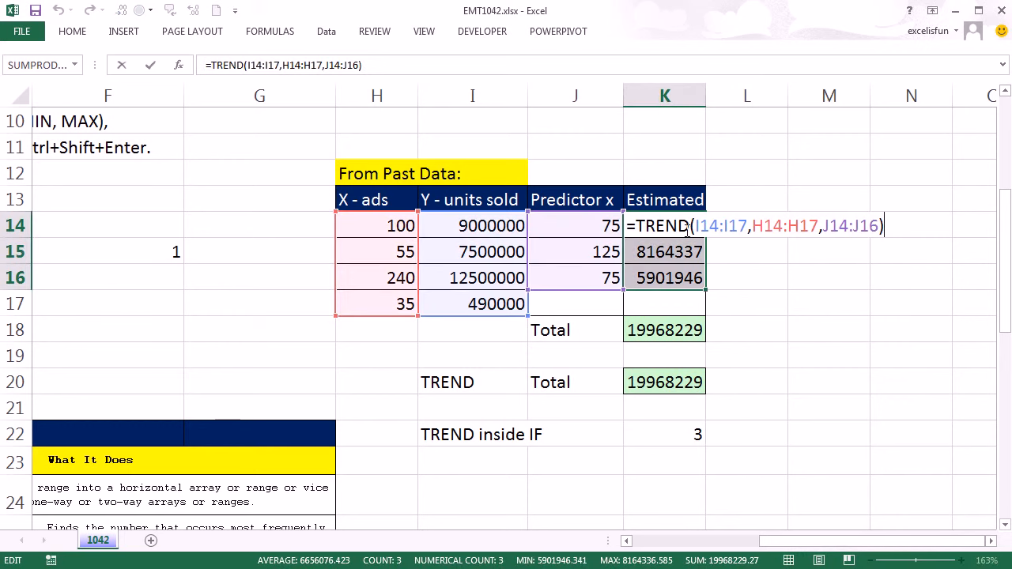
pyautogui.hotkey('ctrl', 'shift', 'Return')
pyautogui.click(680, 330)
pyautogui.doubleClick(680, 329)
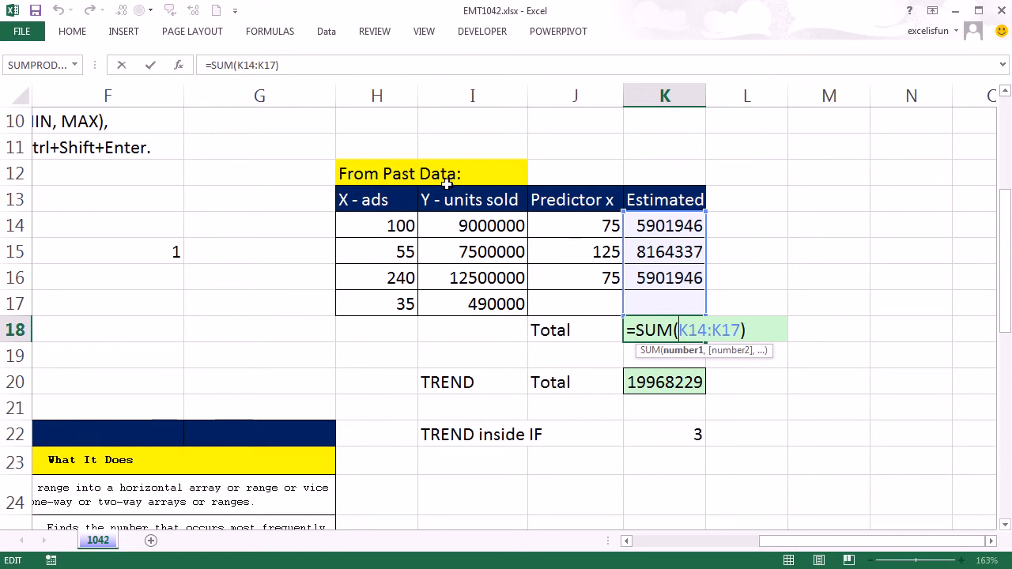
pyautogui.hotkey('ctrl', 'Return')
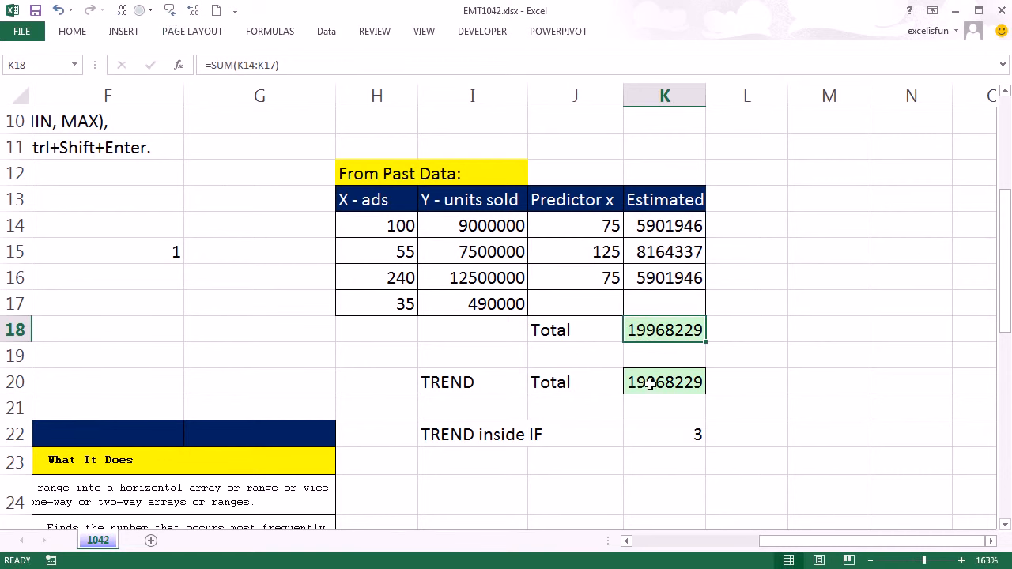
# Step: Inspect the SUM of TREND formula in K20 and compare it with the separate TREND results in K14:K16
pyautogui.click(650, 383)
pyautogui.doubleClick(649, 383)
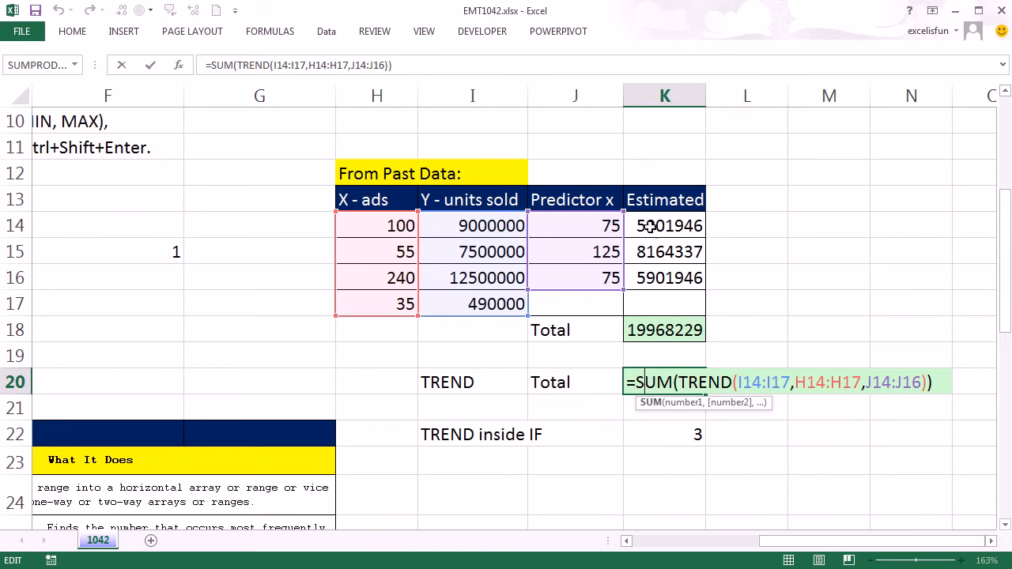
pyautogui.hotkey('ctrl', 'shift', 'Return')
pyautogui.doubleClick(672, 382)
pyautogui.hotkey('ctrl', 'Return')
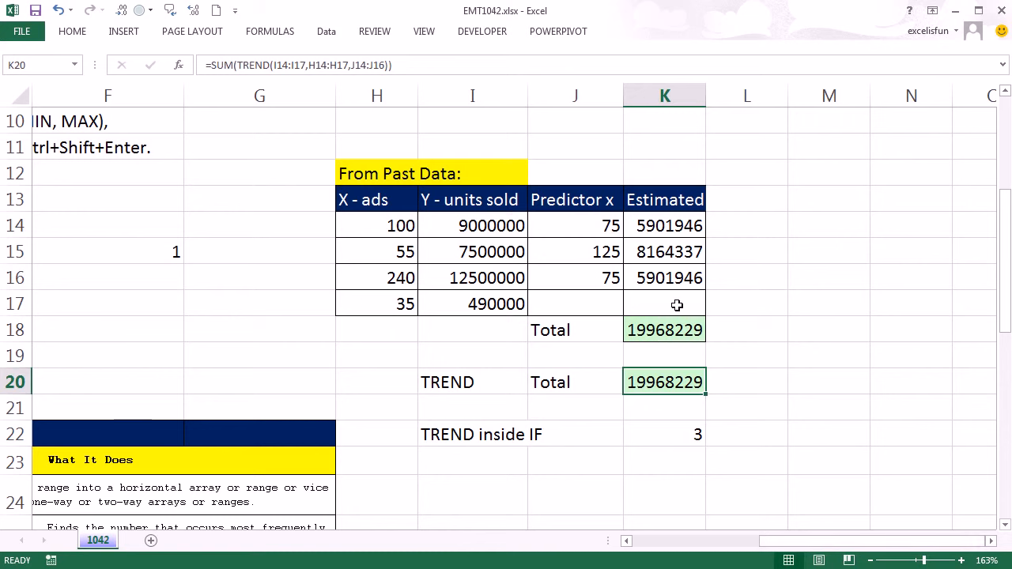
pyautogui.moveTo(658, 227); pyautogui.dragTo(660, 275)
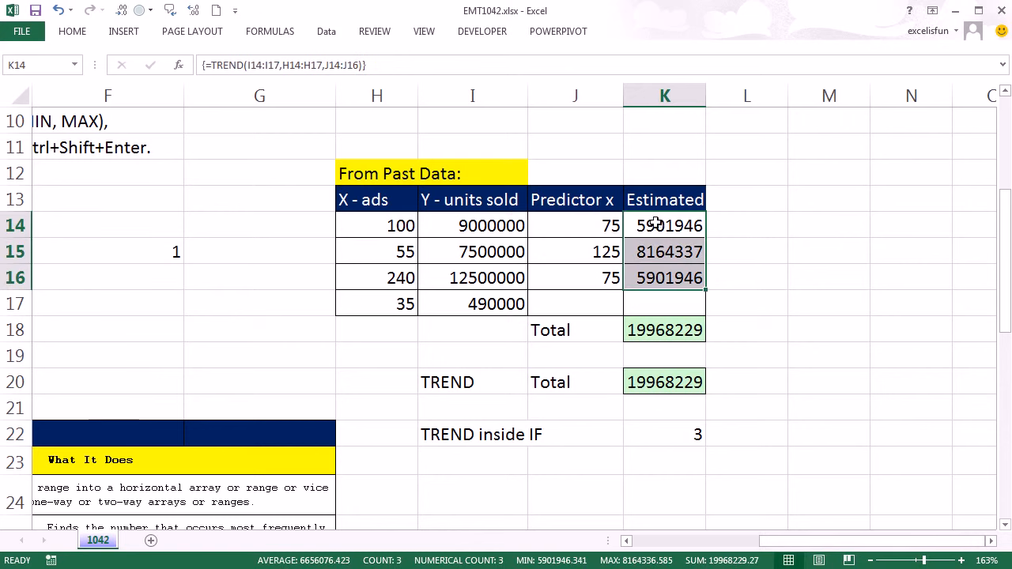
pyautogui.click(661, 381)
pyautogui.doubleClick(660, 382)
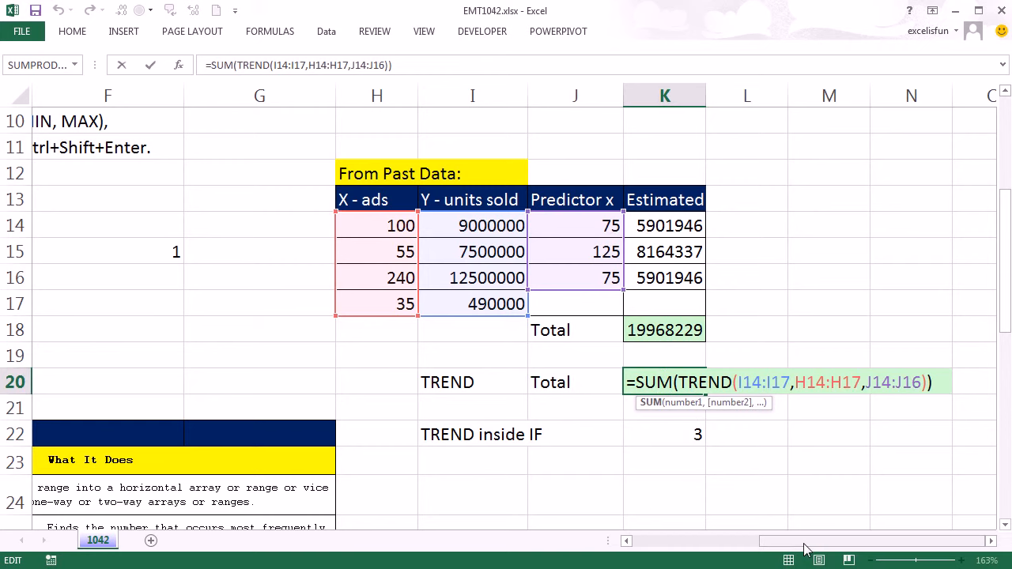
pyautogui.moveTo(804, 544); pyautogui.dragTo(723, 542)
pyautogui.press('Escape')
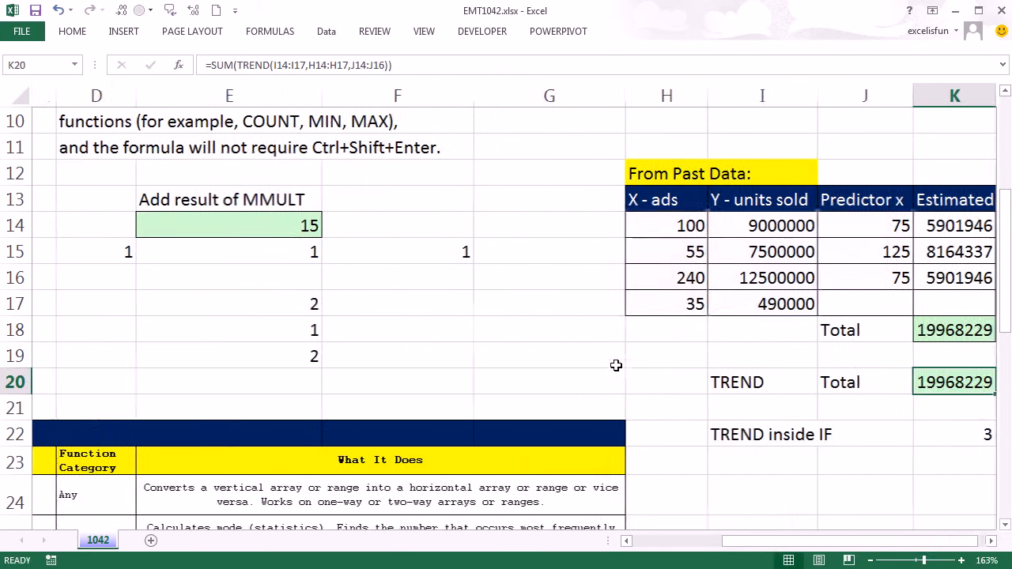
# Step: Select the empty Count Modes result cell E2
pyautogui.scroll(3, 610, 372)
pyautogui.click(217, 152)
pyautogui.moveTo(755, 544); pyautogui.dragTo(636, 534)
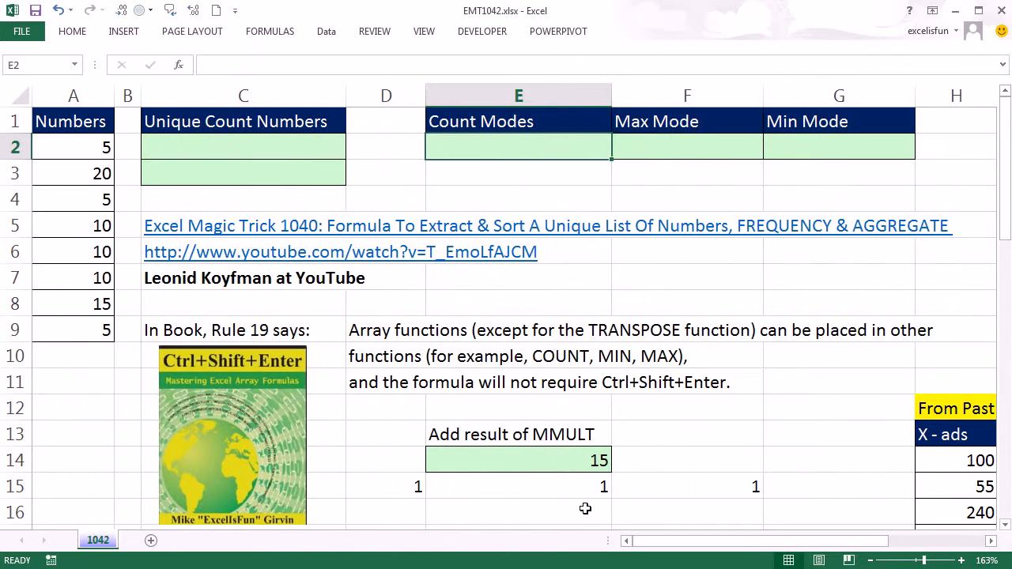
# Step: Examine the repeated values in the Numbers column by selecting the cells containing 5 and then those containing 10
pyautogui.click(85, 147)
pyautogui.keyDown('ctrl'); pyautogui.click(74, 207); pyautogui.keyUp('ctrl')
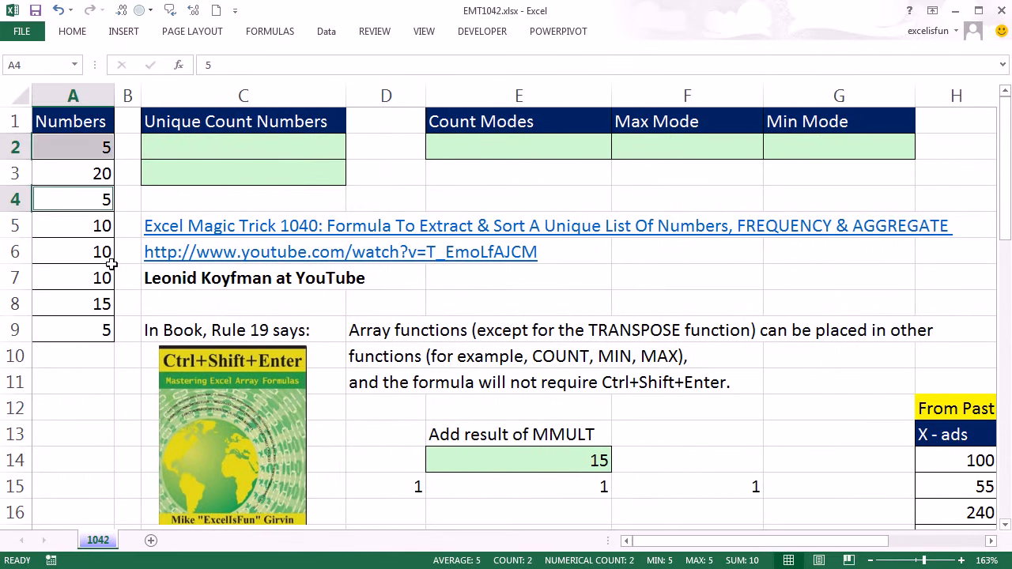
pyautogui.keyDown('ctrl'); pyautogui.click(85, 332); pyautogui.keyUp('ctrl')
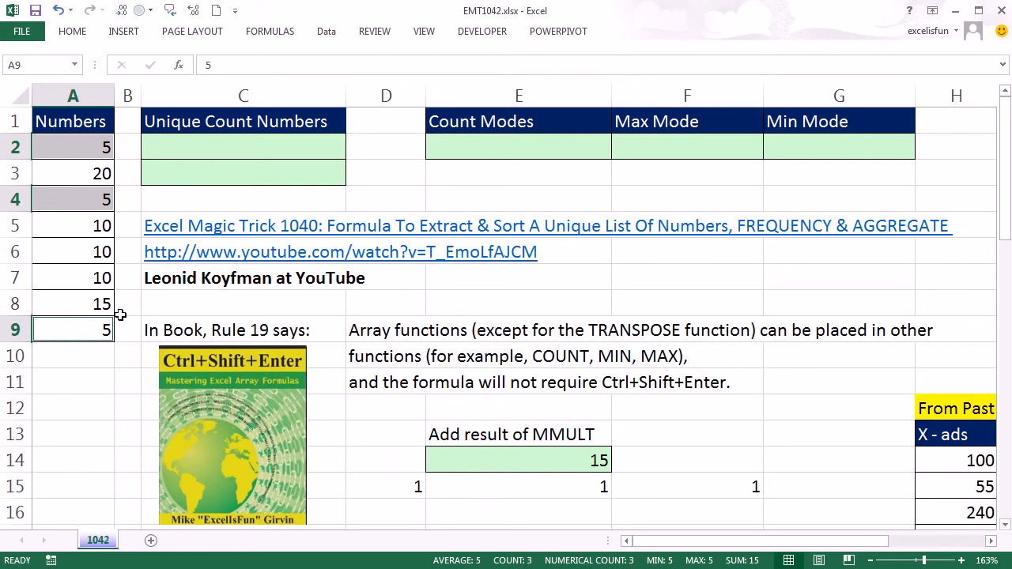
pyautogui.moveTo(98, 228); pyautogui.dragTo(98, 273)
# Step: Write the formula =MODE.MULT(A2:A9) in the Count Modes cell E2, keeping the cell in edit mode
pyautogui.moveTo(503, 154); pyautogui.dragTo(502, 175)
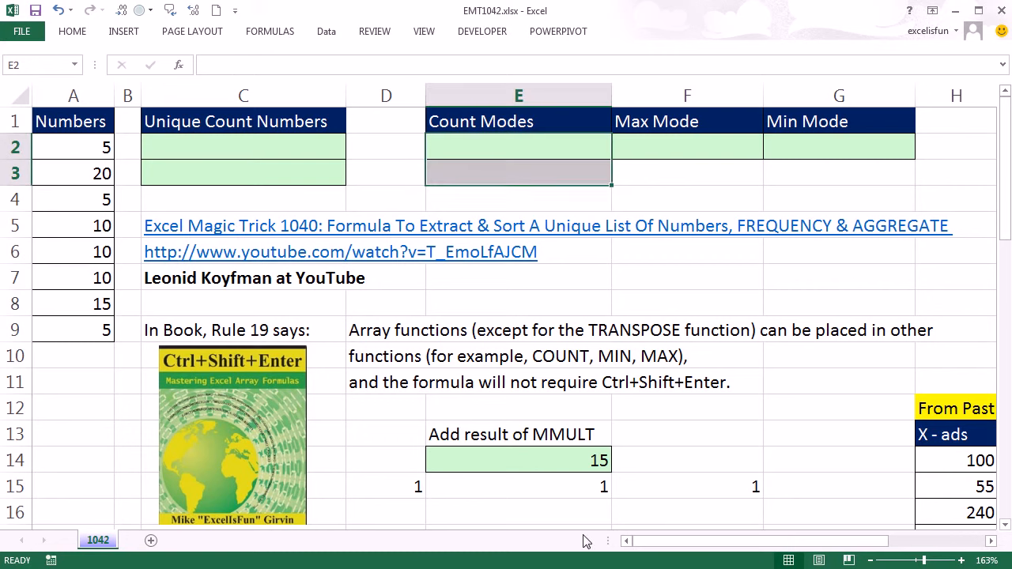
pyautogui.press('Up')
pyautogui.press('Down')
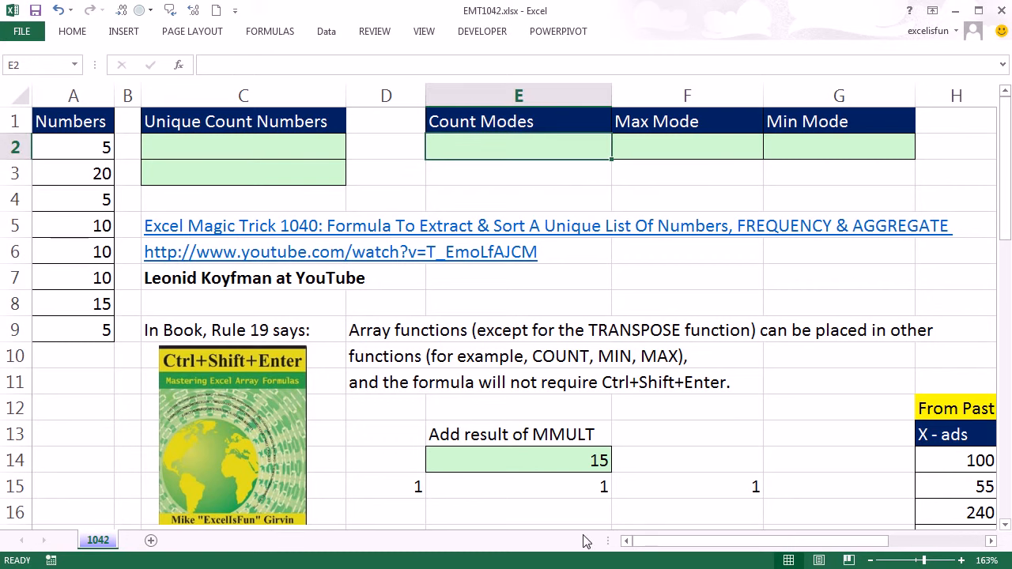
pyautogui.write('=mu')
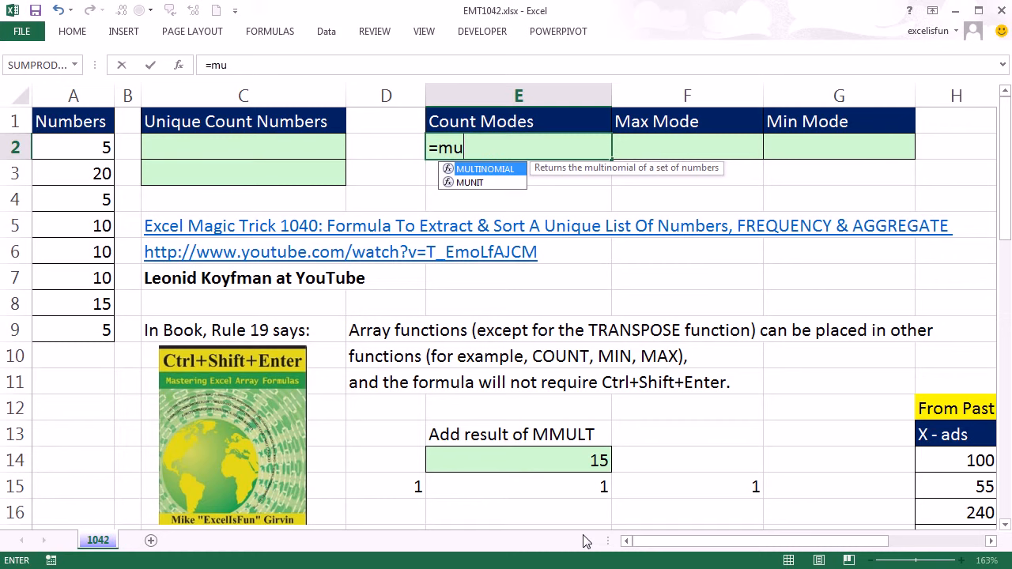
pyautogui.press('BackSpace')
pyautogui.write('od')
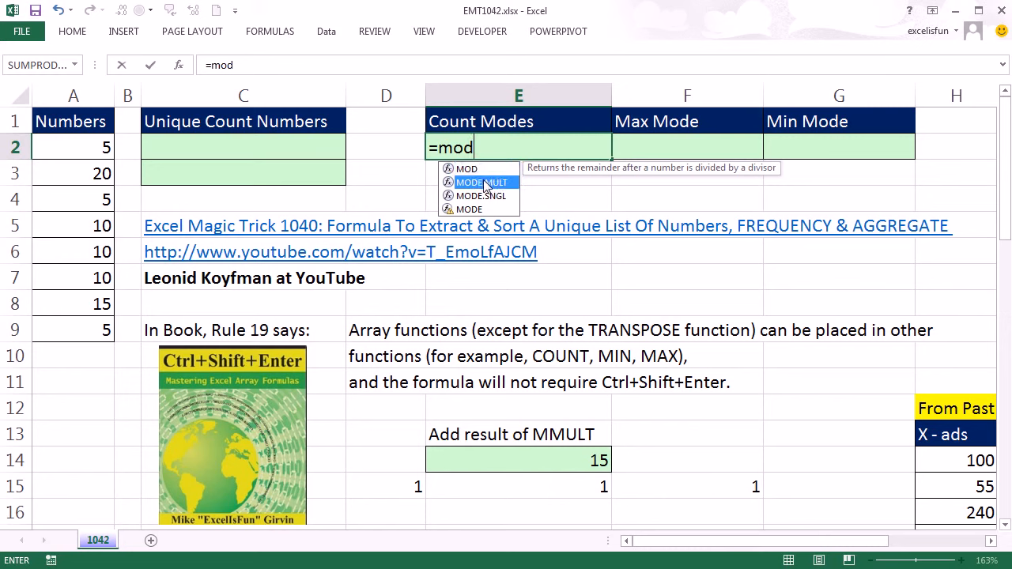
pyautogui.doubleClick(481, 182)
pyautogui.moveTo(71, 146); pyautogui.dragTo(81, 336)
pyautogui.write(')')
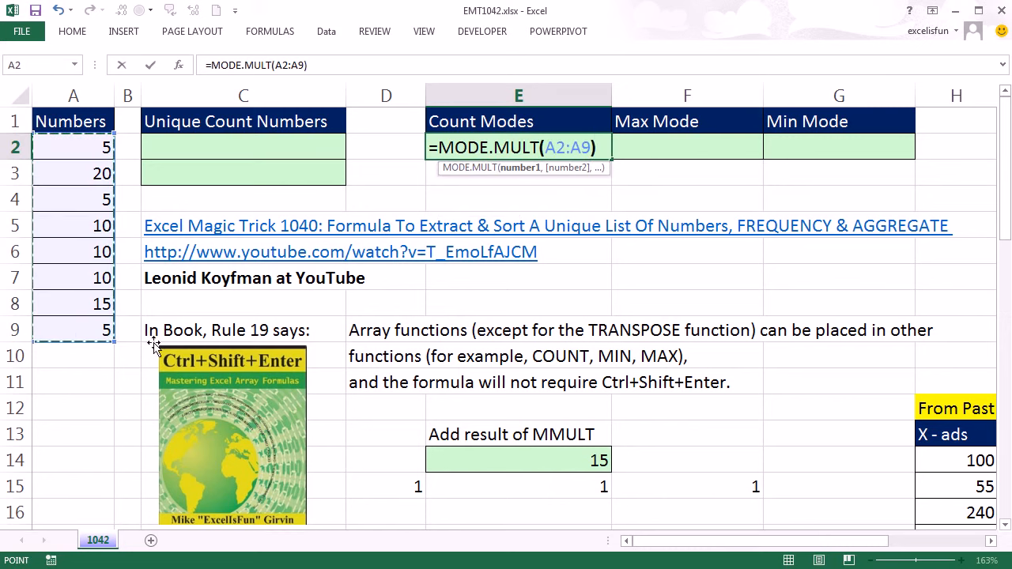
# Step: Evaluate the MODE.MULT formula in E2 to inspect the array it returns, and restore the formula
pyautogui.moveTo(599, 151); pyautogui.dragTo(118, 131)
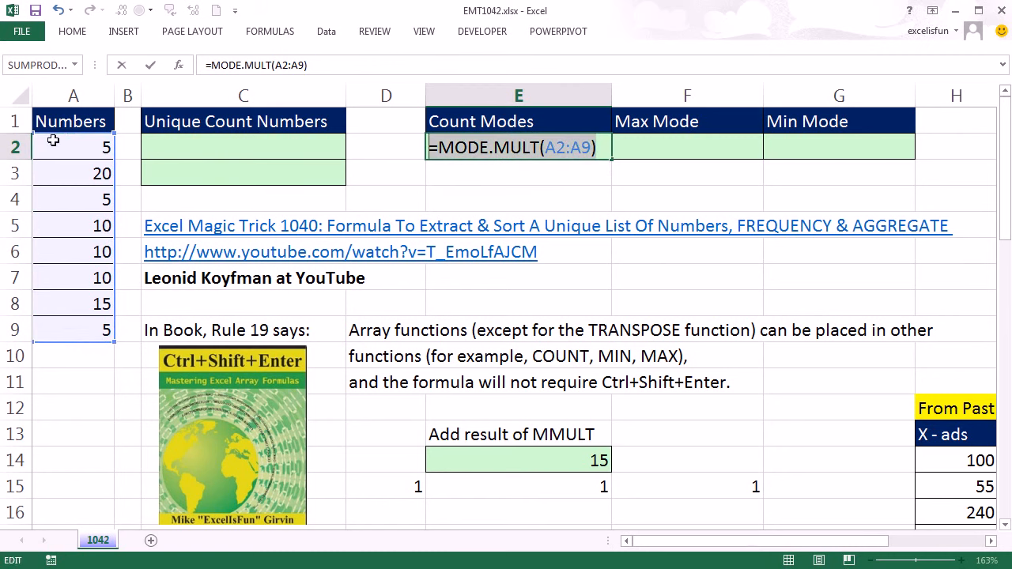
pyautogui.press('F9')
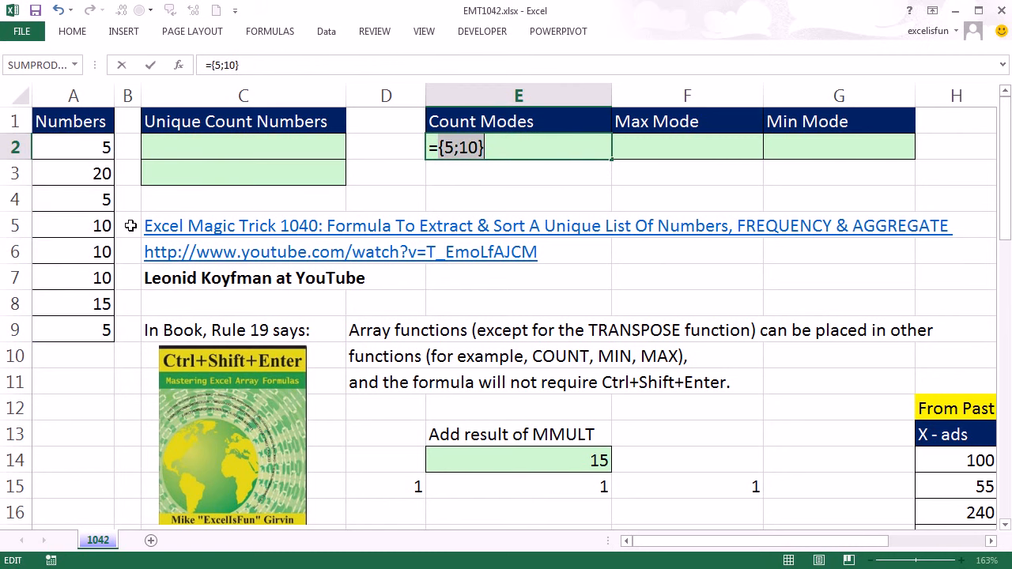
pyautogui.hotkey('ctrl', 'z')
# Step: Wrap the MODE.MULT formula in E2 in COUNT, giving =COUNT(MODE.MULT(A2:A9)), and enter it without array entry
pyautogui.click(440, 147)
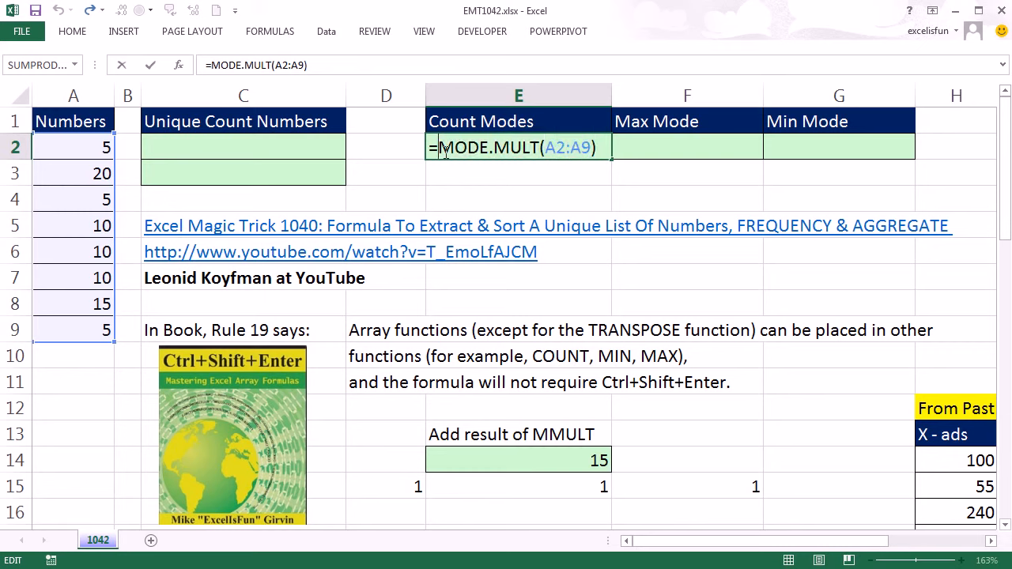
pyautogui.write('count')
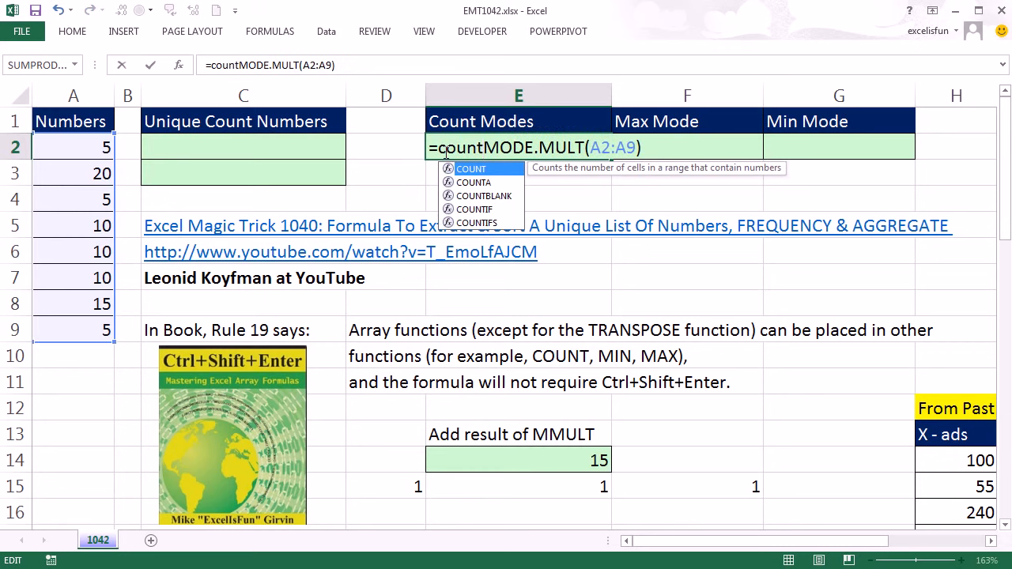
pyautogui.press('Tab')
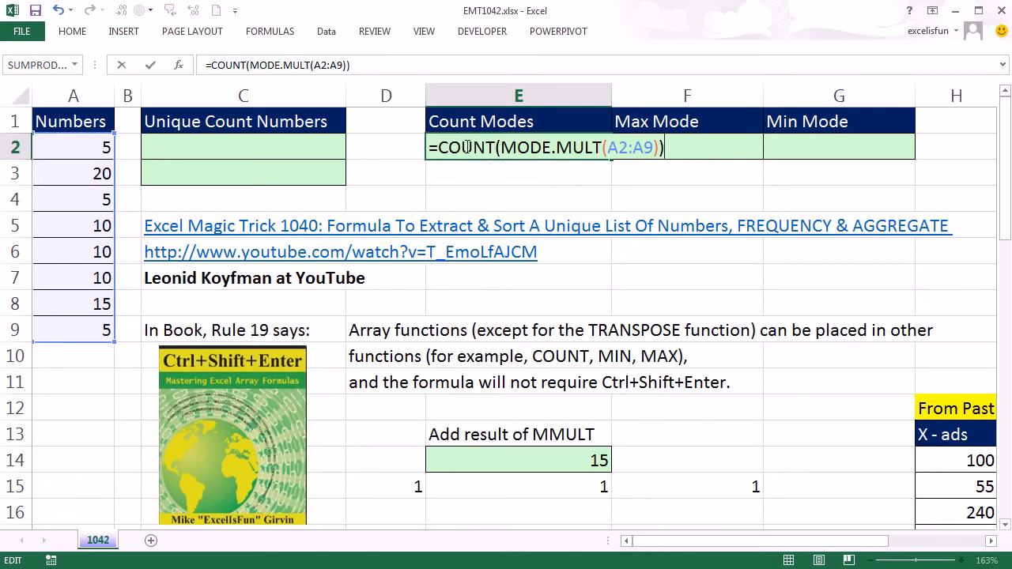
pyautogui.press('Return')
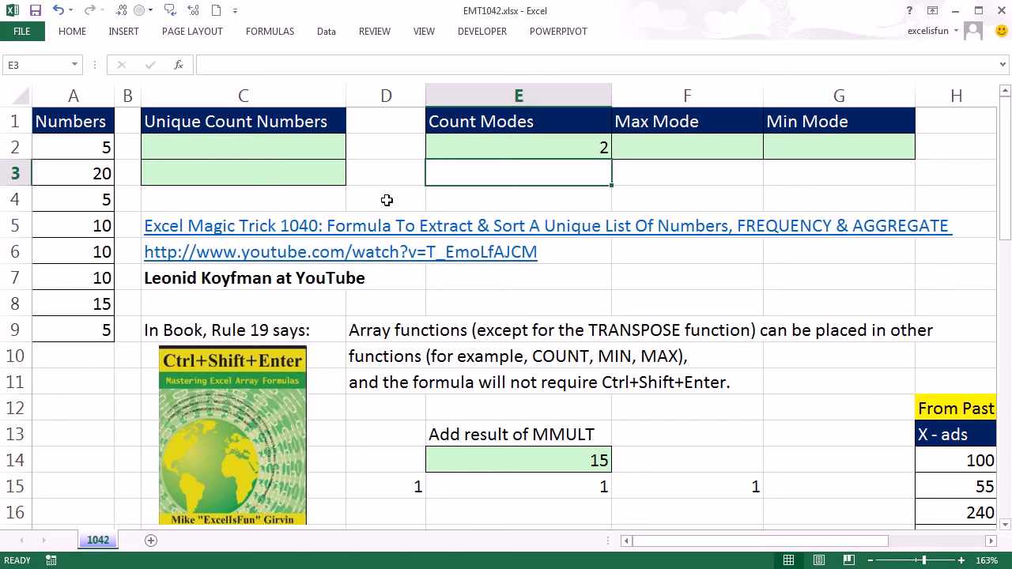
# Step: Write =FREQUENCY(A2:A9,A2:A9) in the Unique Count Numbers cell C2, using the numbers as both data and bins
pyautogui.click(269, 150)
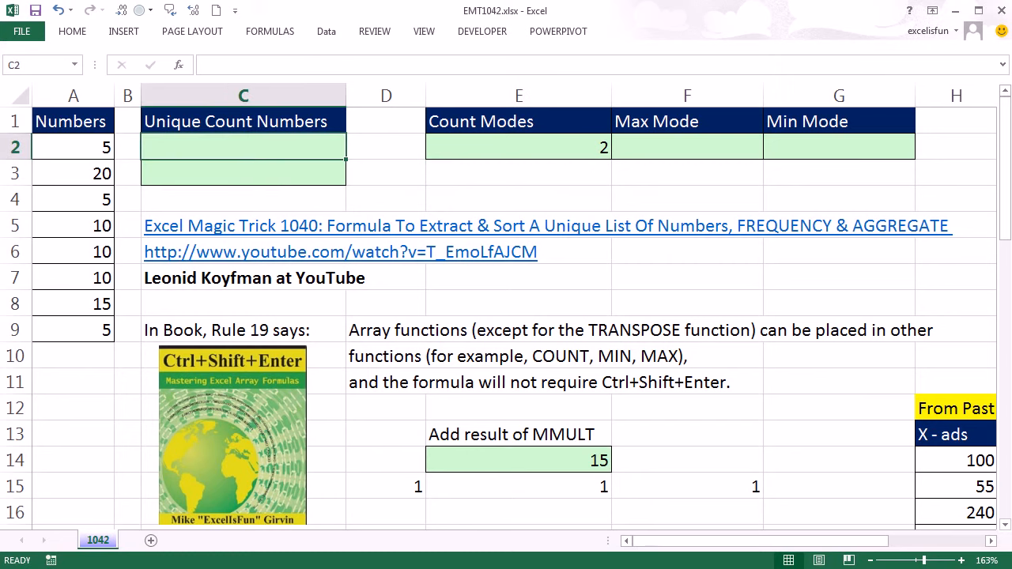
pyautogui.write('=fre')
pyautogui.press('Tab')
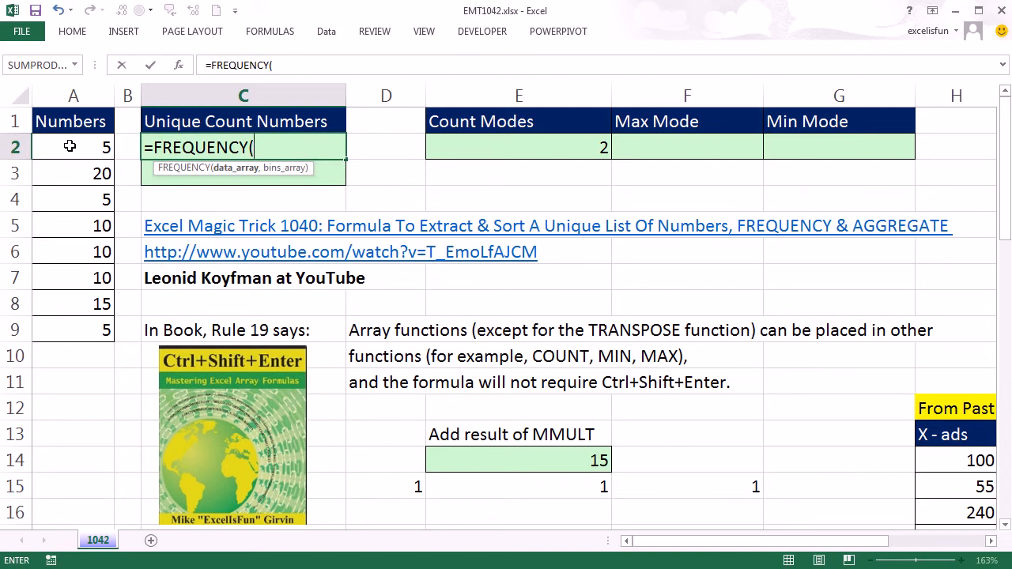
pyautogui.moveTo(90, 144); pyautogui.dragTo(86, 328)
pyautogui.write(',')
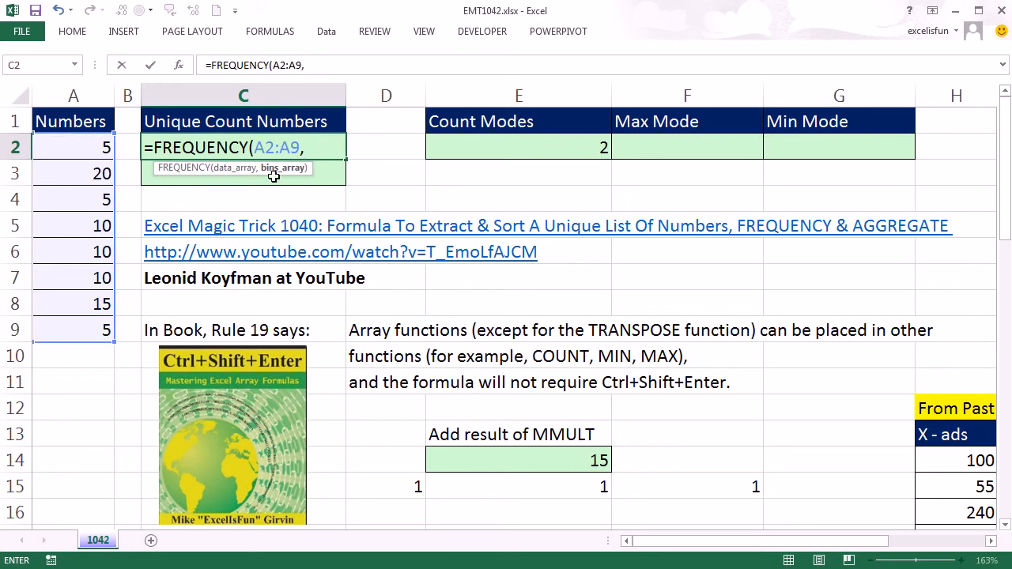
pyautogui.moveTo(68, 145); pyautogui.dragTo(80, 324)
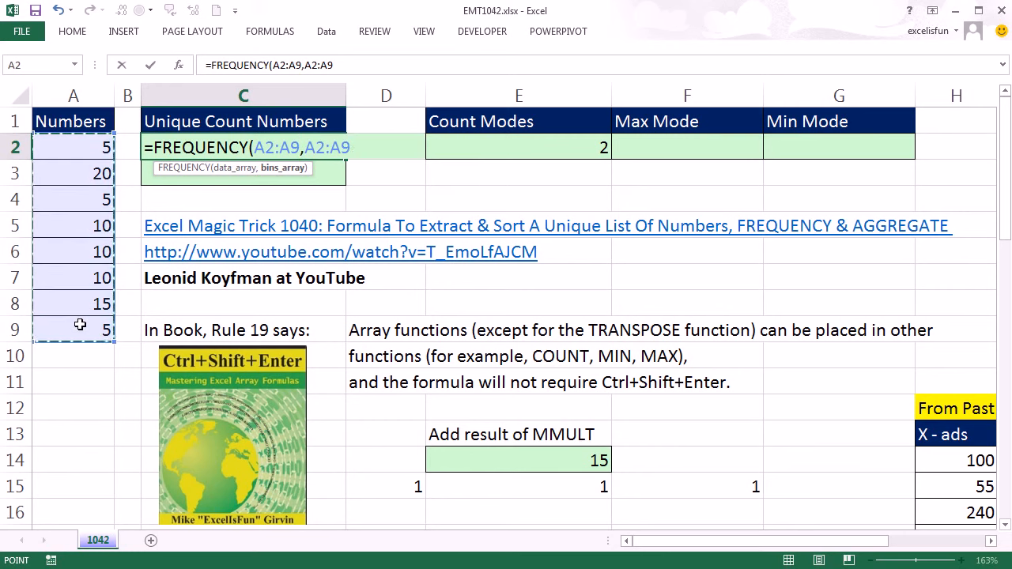
pyautogui.write(')')
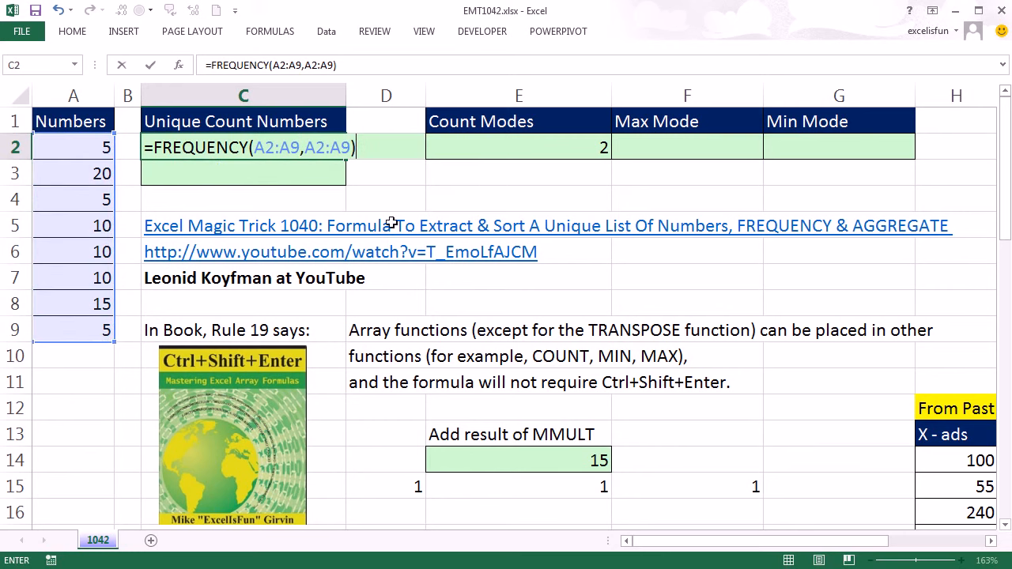
# Step: Evaluate the FREQUENCY formula in C2 to inspect its array of counts, and restore the formula
pyautogui.moveTo(357, 145); pyautogui.dragTo(103, 131)
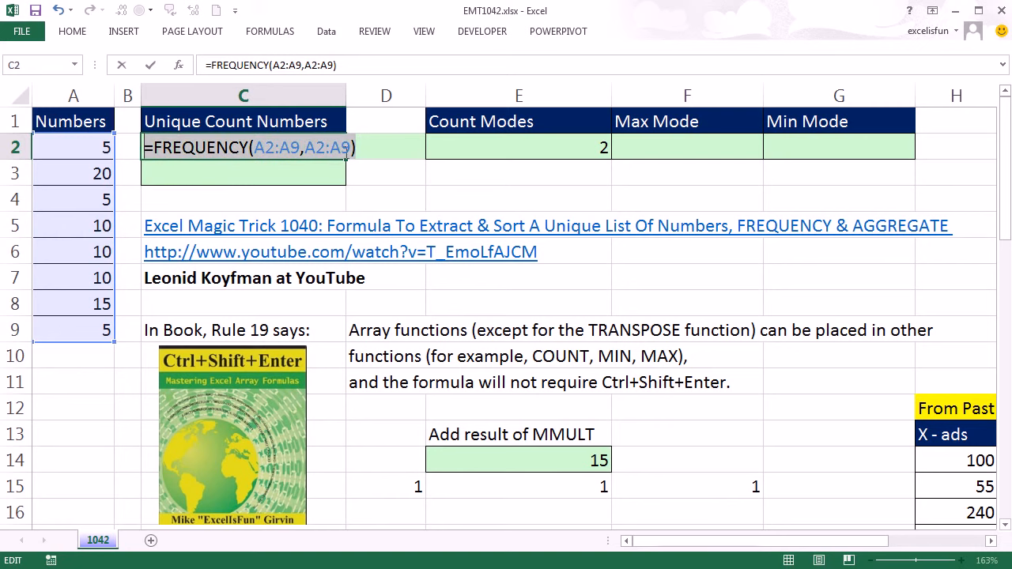
pyautogui.press('F9')
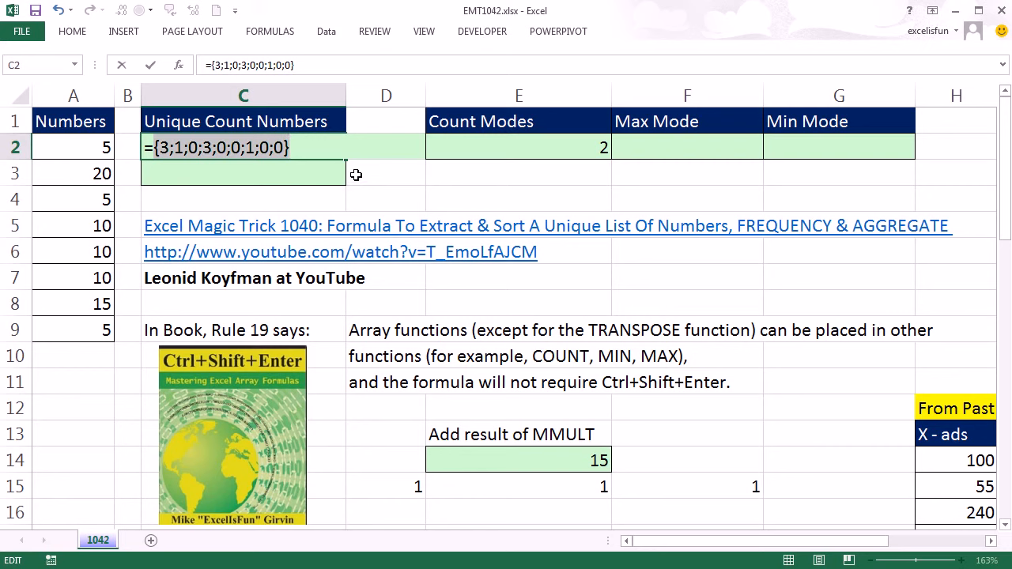
pyautogui.hotkey('ctrl', 'z')
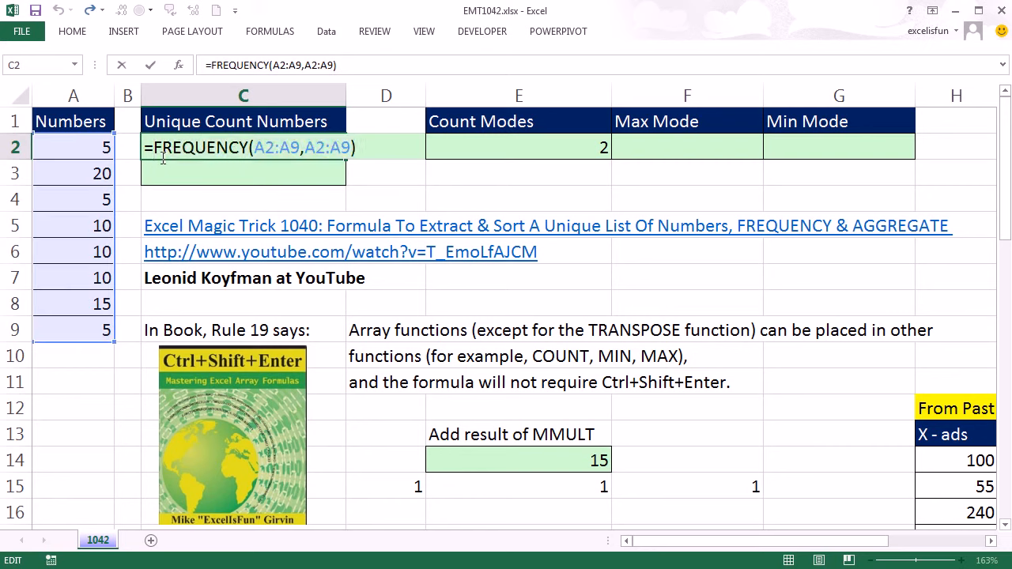
# Step: Wrap the FREQUENCY function in C2 in IF with 1 as the value if true, giving =IF(FREQUENCY(A2:A9,A2:A9),1)
pyautogui.write('IF(')
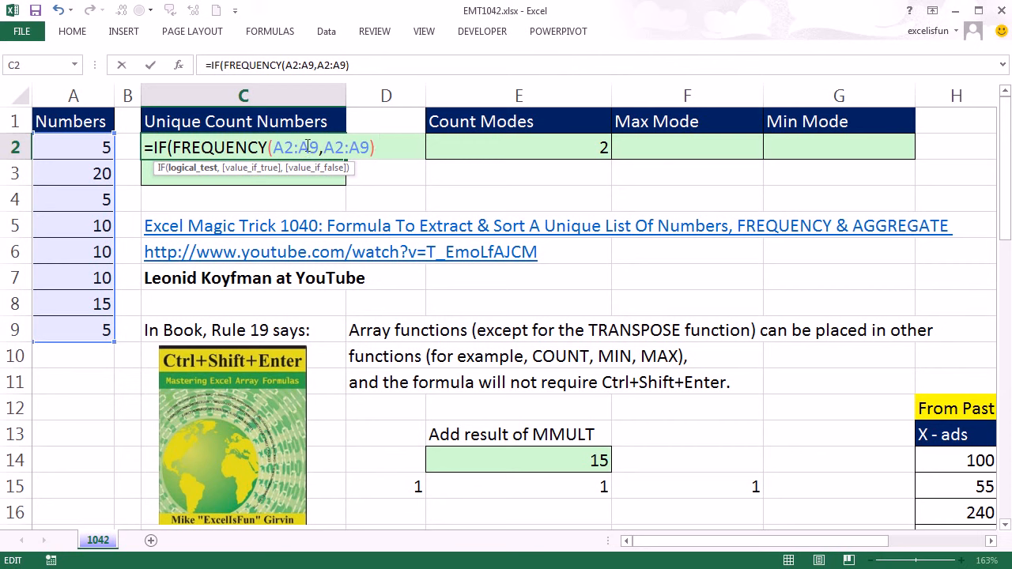
pyautogui.write(',')
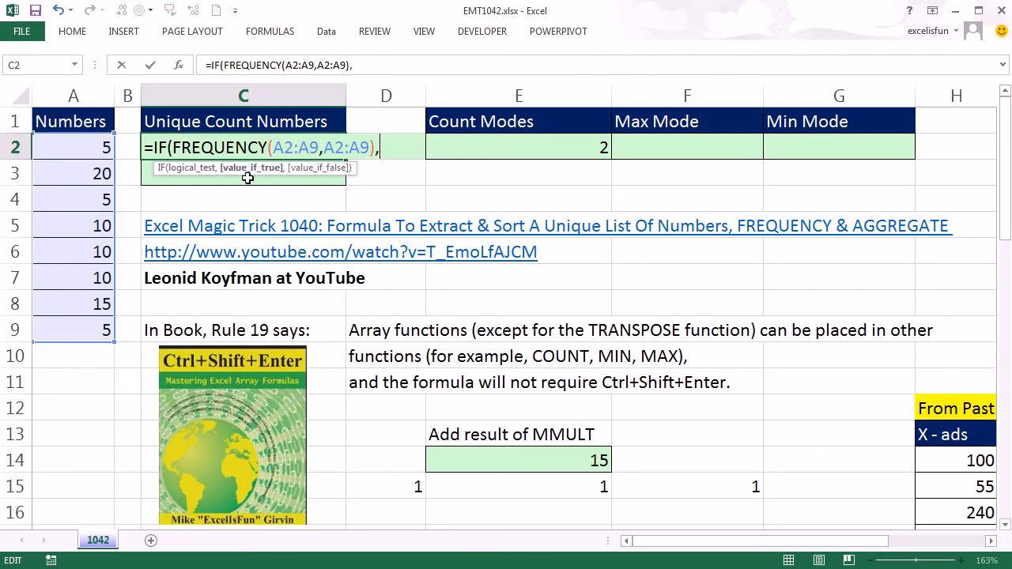
pyautogui.write('1')
pyautogui.write(')')
# Step: Evaluate the IF formula in C2 to inspect the array it produces, and restore the formula
pyautogui.moveTo(151, 147); pyautogui.dragTo(521, 164)
pyautogui.press('F9')
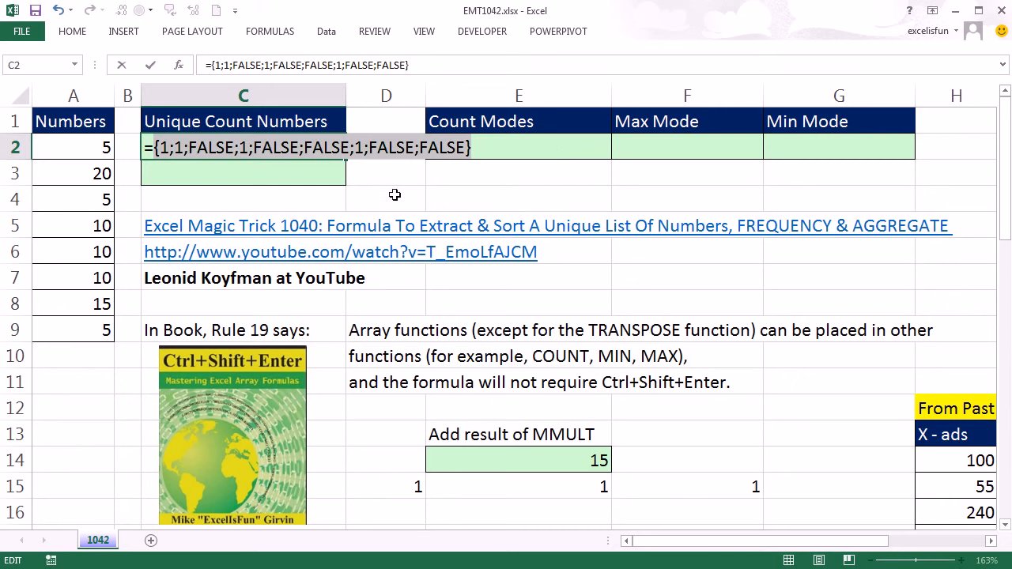
pyautogui.hotkey('ctrl', 'z')
# Step: Wrap the IF formula in C2 in SUM, giving =SUM(IF(FREQUENCY(A2:A9,A2:A9),1)), and enter it without array entry
pyautogui.click(153, 149)
pyautogui.write('sumIF(FREQUENCY(A2:A9,A2:A9),1')
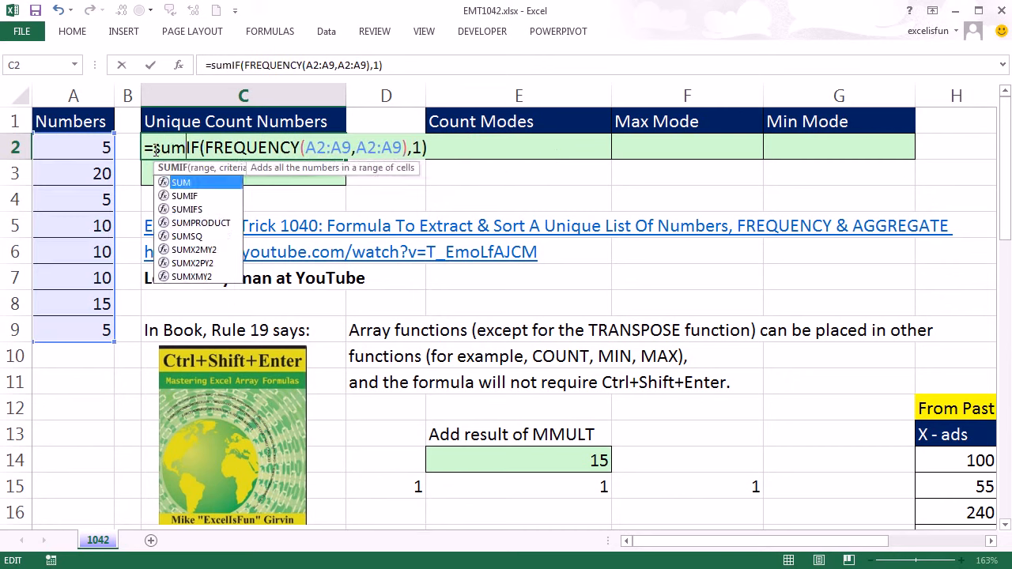
pyautogui.press('Tab')
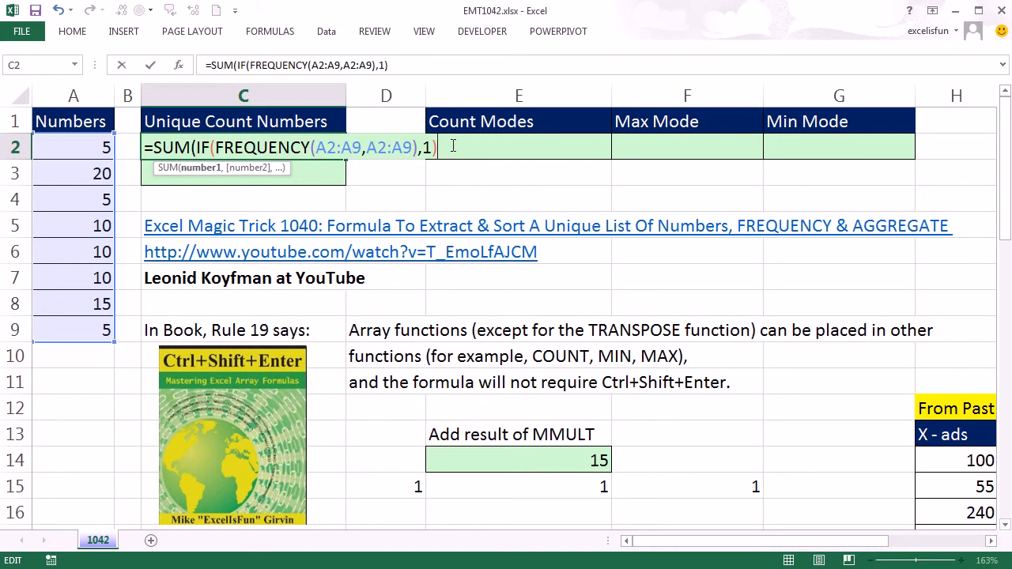
pyautogui.write(')')
pyautogui.hotkey('ctrl', 'shift', 'Return')
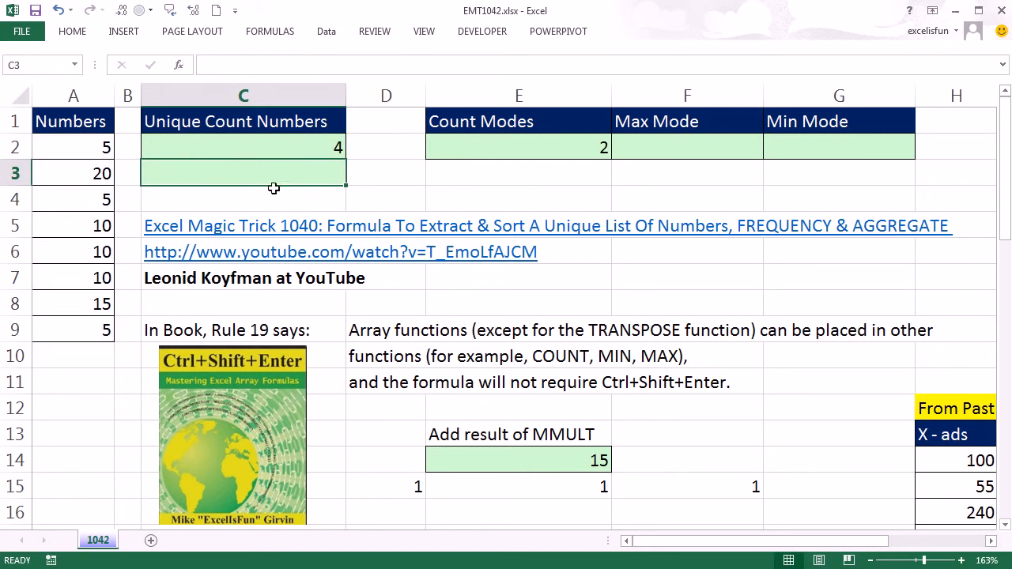
# Step: Examine FREQUENCY as the logical test of IF in the C2 formula, along with its data array argument
pyautogui.doubleClick(264, 146)
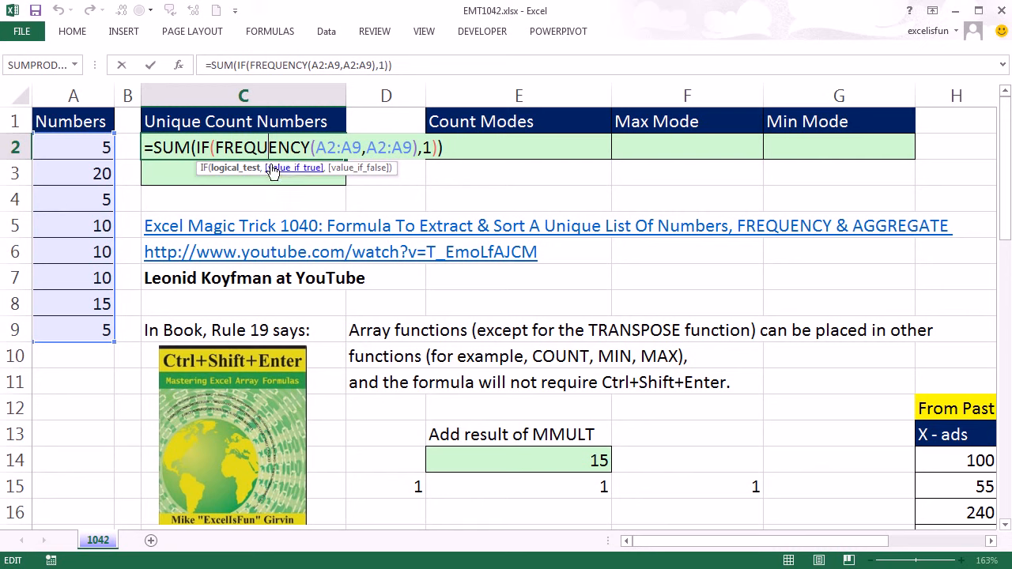
pyautogui.click(319, 148)
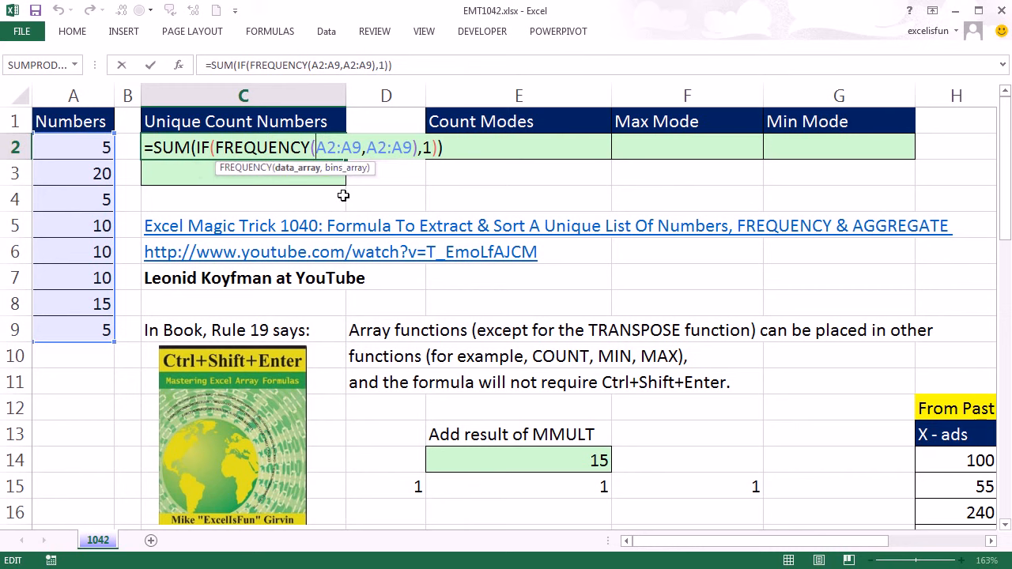
pyautogui.click(218, 148)
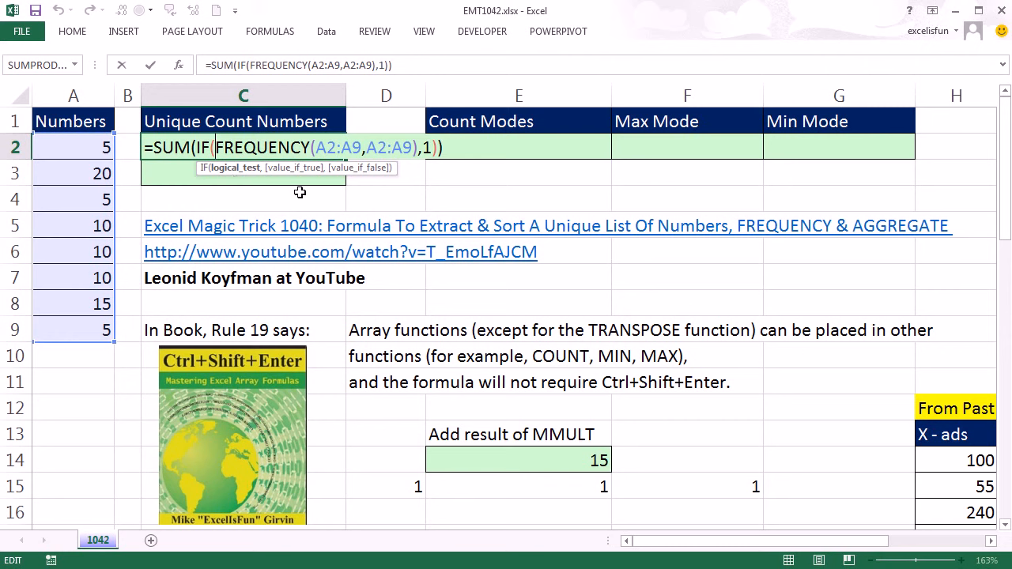
pyautogui.press('Return')
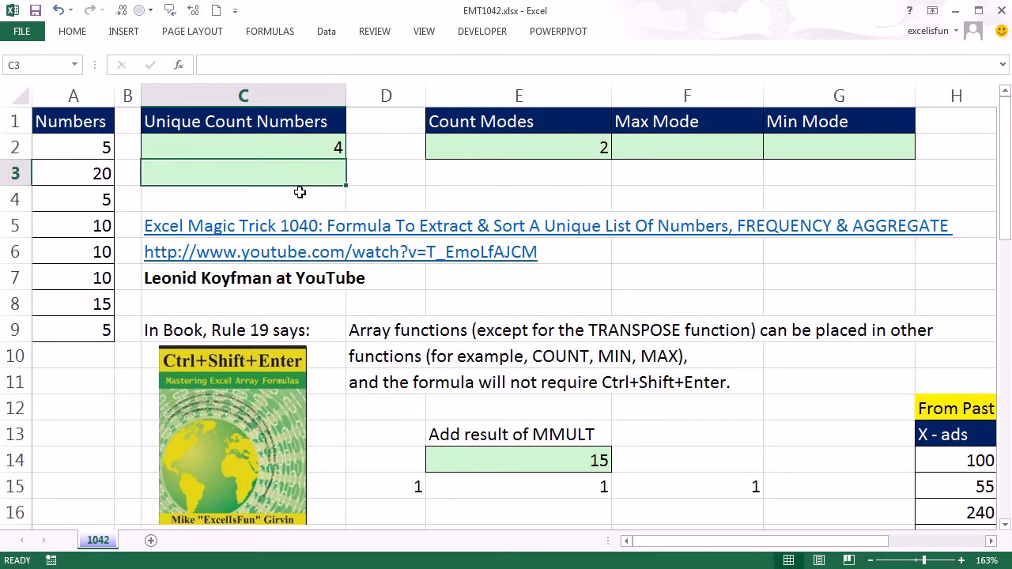
pyautogui.click(300, 146)
# Step: Examine the K22 formula, where TREND serves as the logical test of IF inside SUM
pyautogui.scroll(-3, 573, 413)
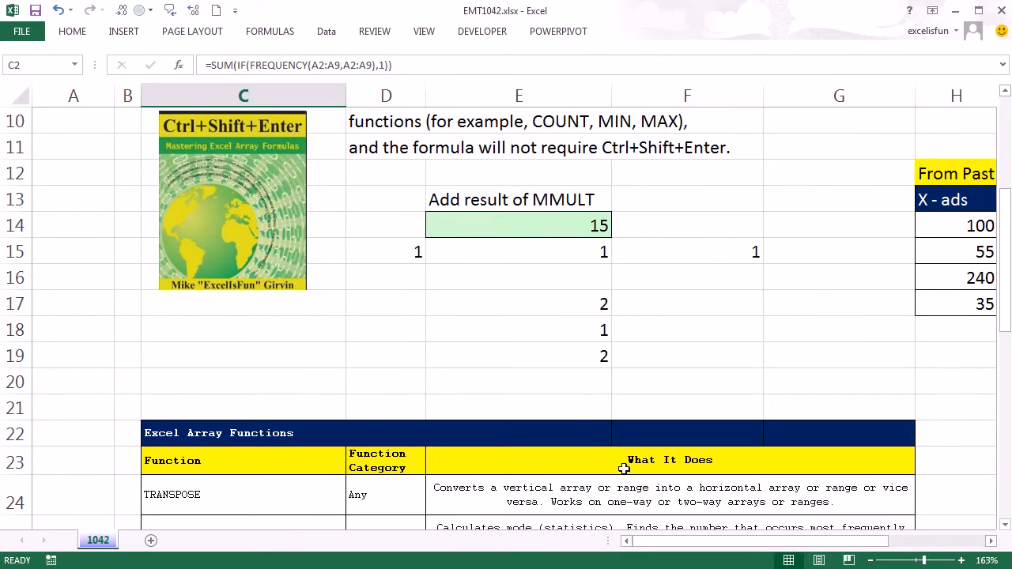
pyautogui.moveTo(837, 544); pyautogui.dragTo(992, 546)
pyautogui.click(992, 544)
pyautogui.click(992, 544)
pyautogui.click(992, 544)
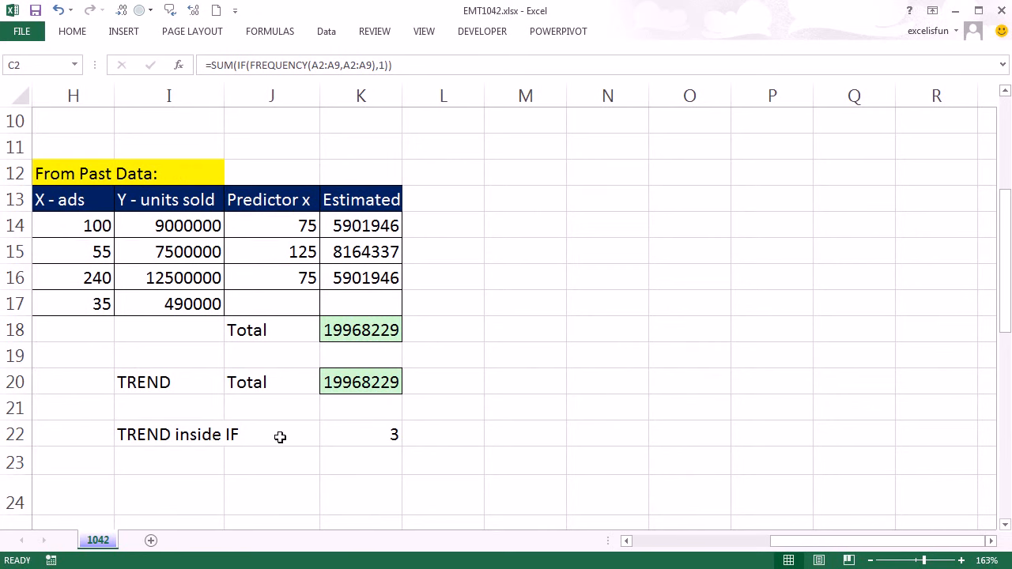
pyautogui.doubleClick(363, 436)
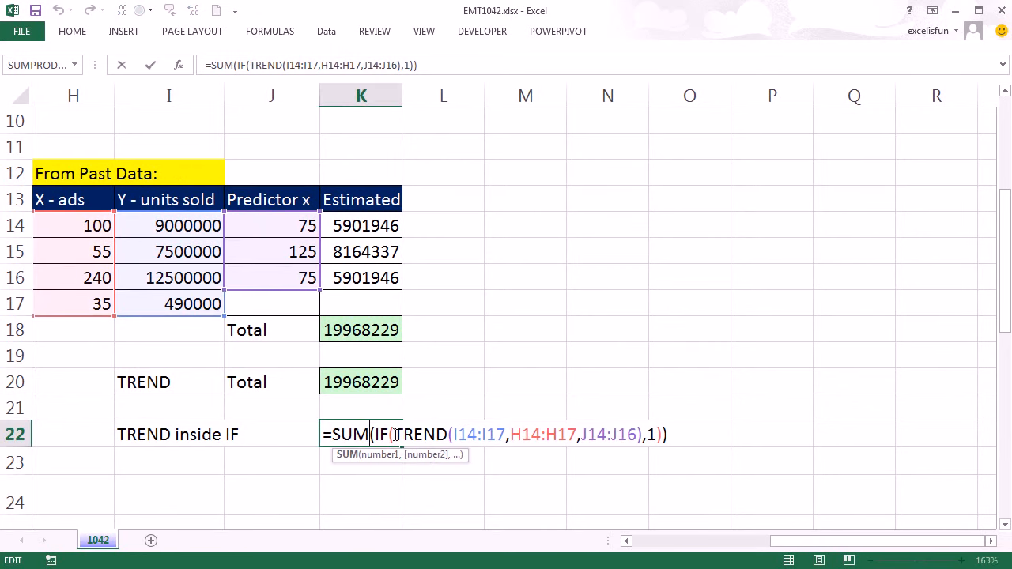
pyautogui.click(395, 434)
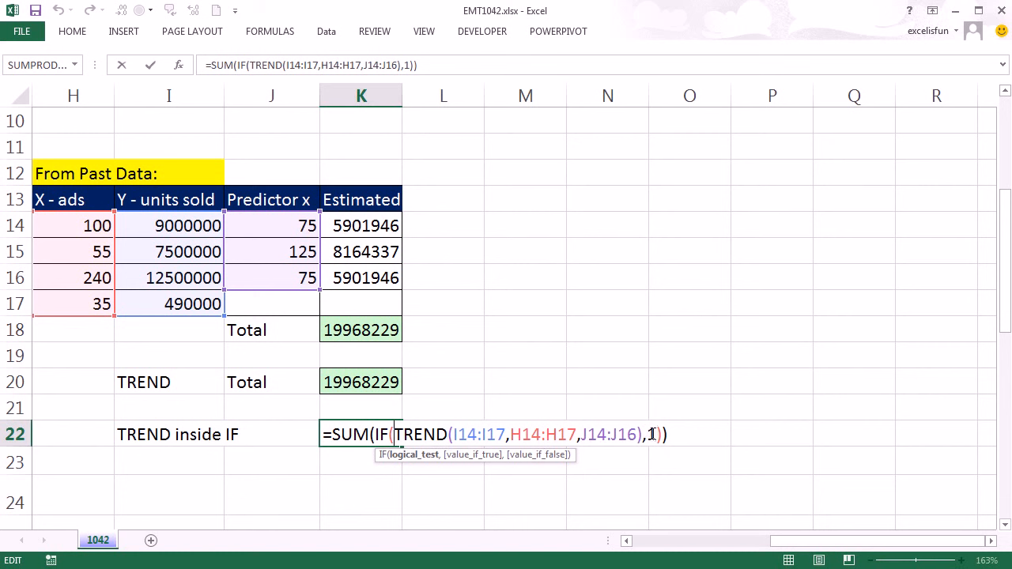
pyautogui.press('Return')
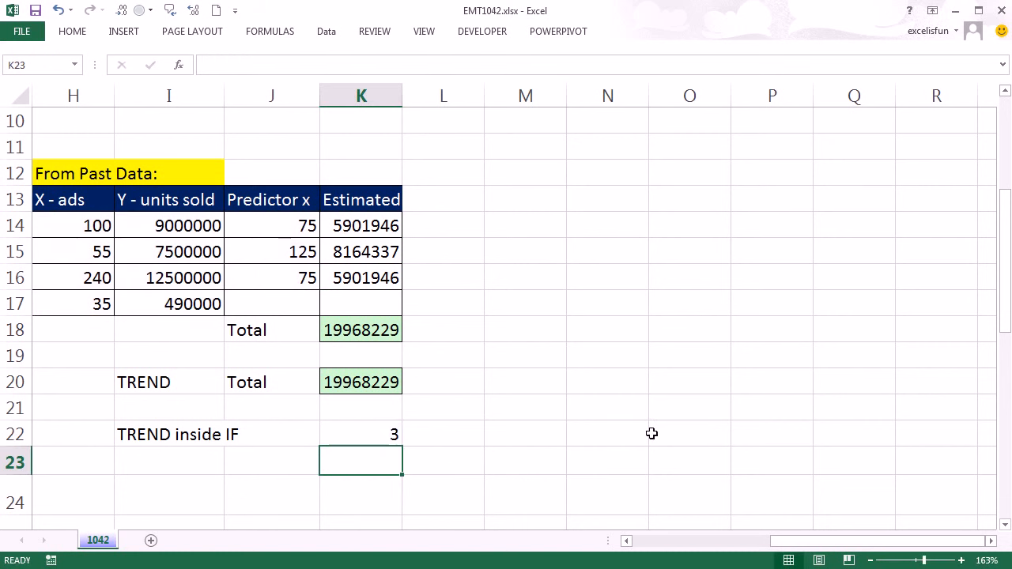
pyautogui.click(384, 427)
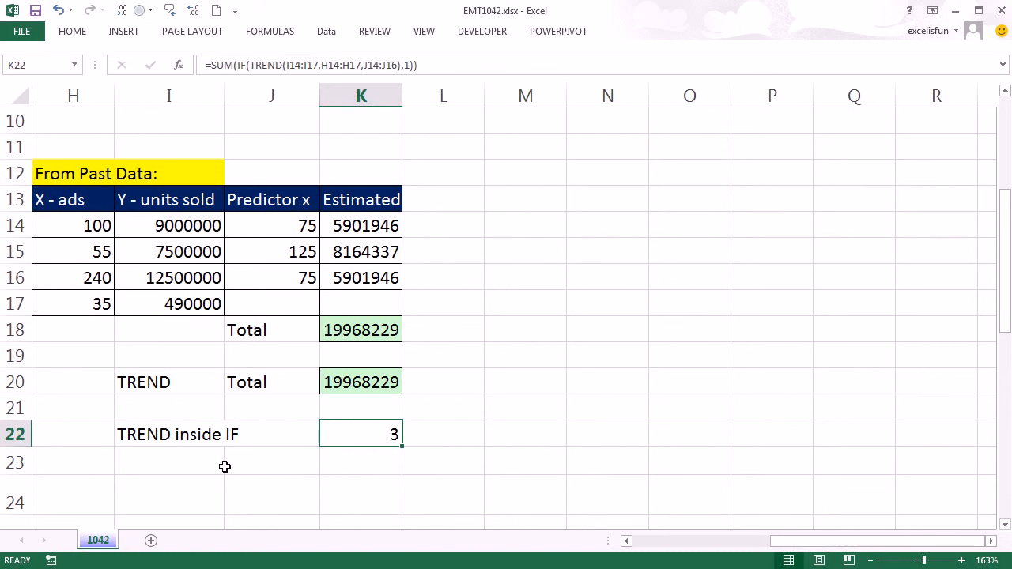
pyautogui.doubleClick(390, 424)
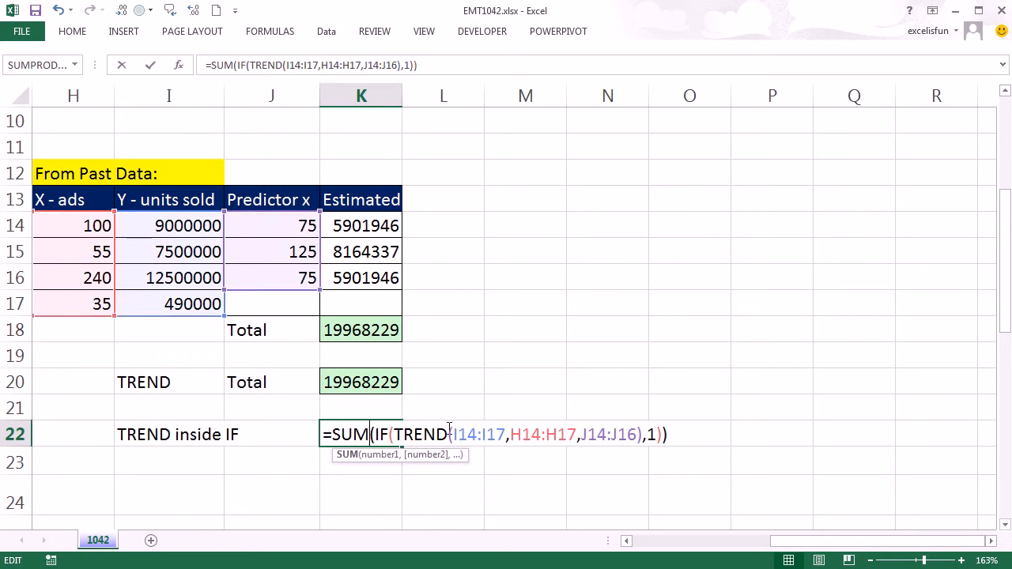
pyautogui.click(403, 434)
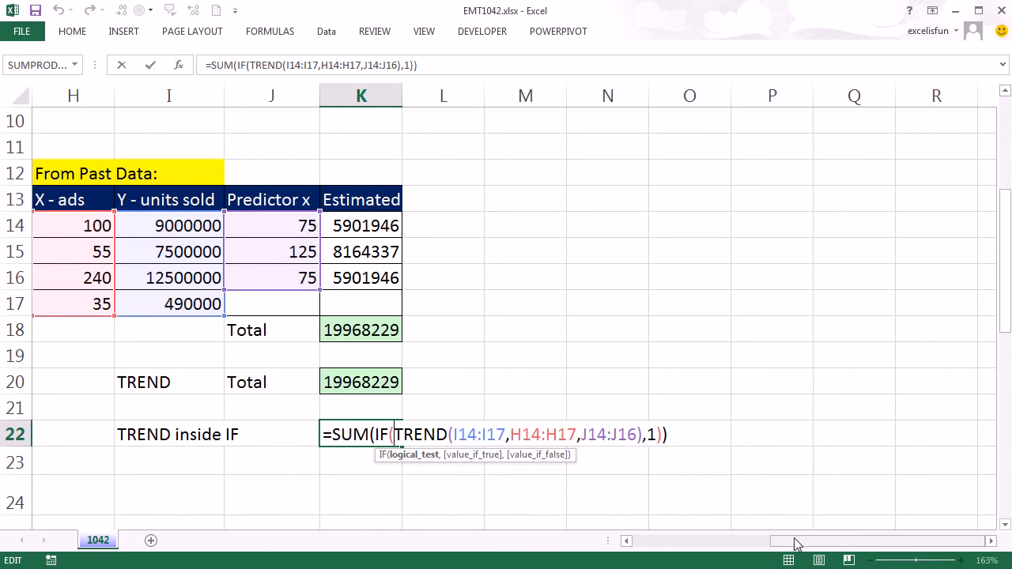
pyautogui.hotkey('ctrl', 'Return')
# Step: Copy the FREQUENCY function out of the C2 formula and paste it into C3 as =FREQUENCY(A2:A9,A2:A9)
pyautogui.moveTo(800, 545); pyautogui.dragTo(662, 546)
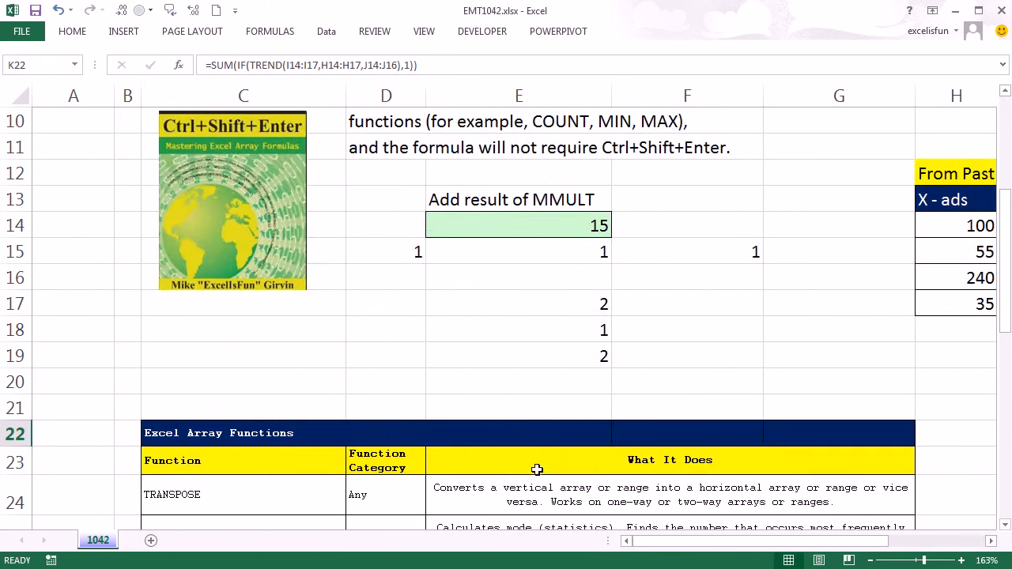
pyautogui.scroll(3, 540, 468)
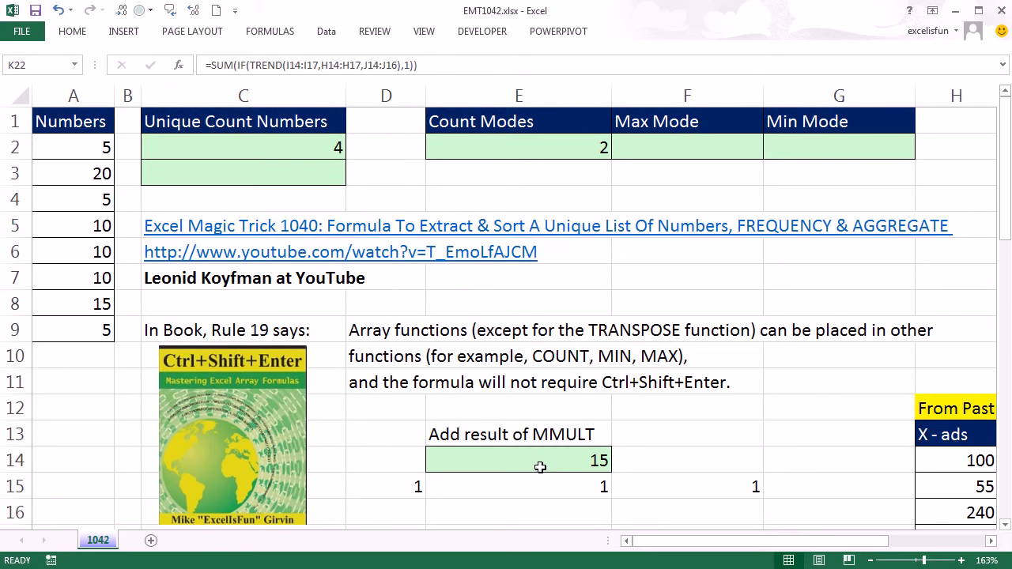
pyautogui.click(232, 170)
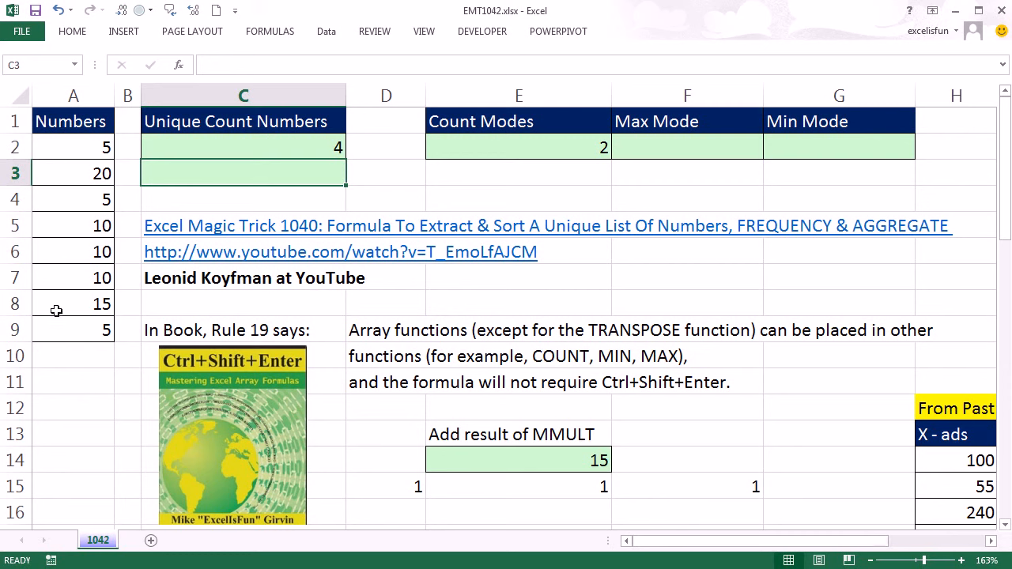
pyautogui.doubleClick(225, 150)
pyautogui.moveTo(218, 149); pyautogui.dragTo(419, 154)
pyautogui.hotkey('ctrl', 'c')
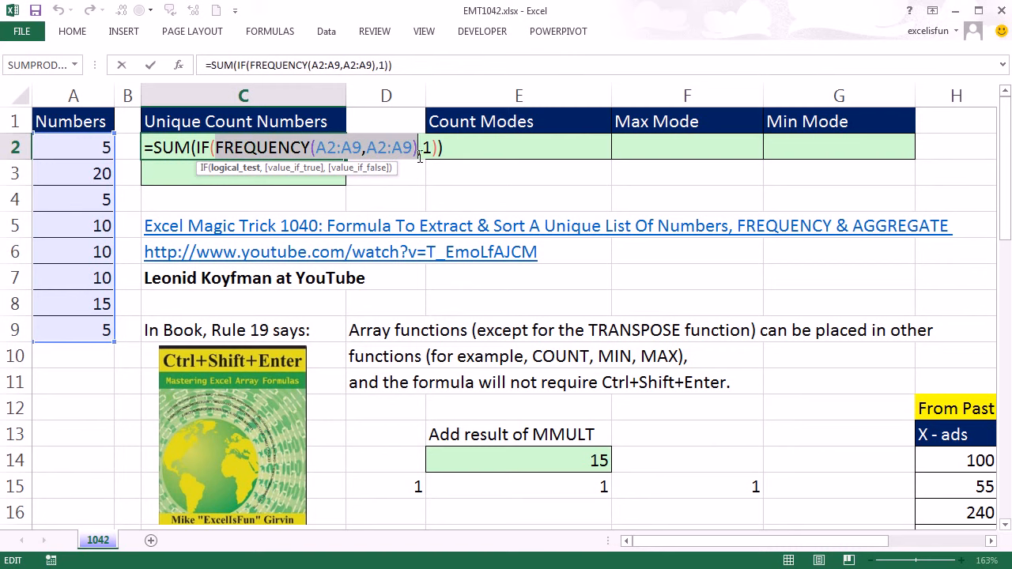
pyautogui.press('Return')
pyautogui.write('=')
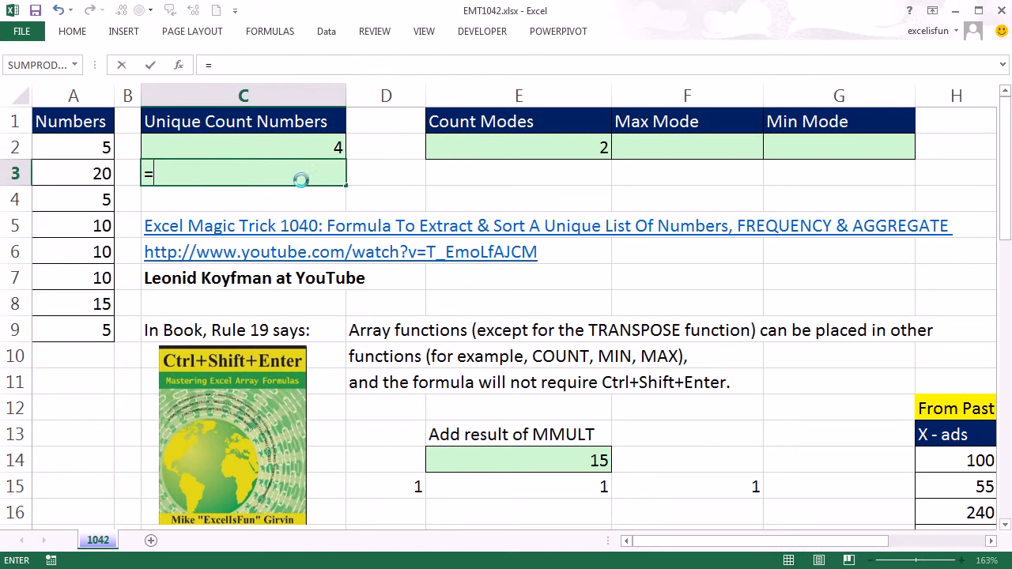
pyautogui.hotkey('ctrl', 'v')
# Step: Evaluate the FREQUENCY function in C3 to inspect the array of counts, and restore the formula
pyautogui.moveTo(153, 174); pyautogui.dragTo(496, 215)
pyautogui.press('F9')
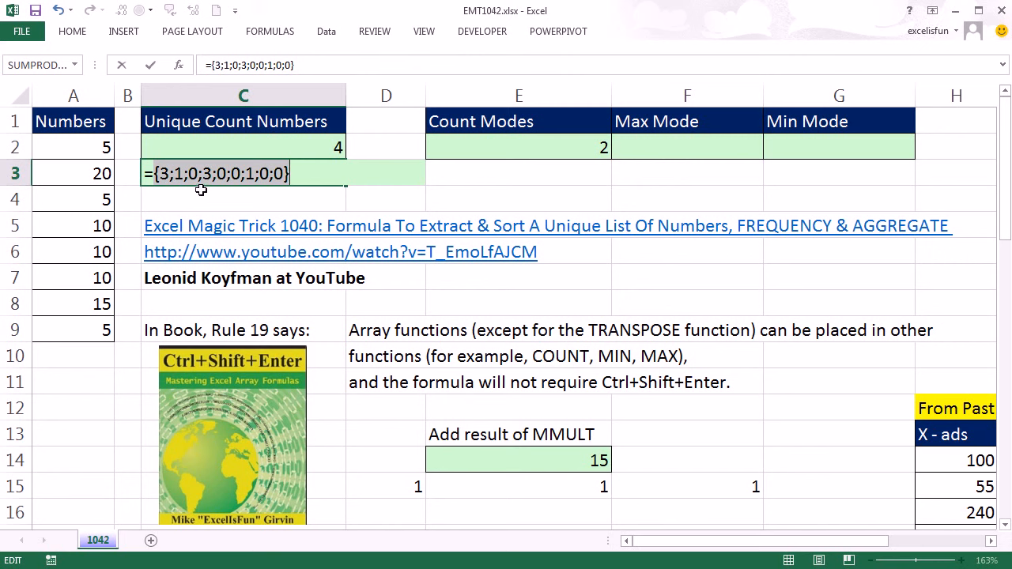
pyautogui.hotkey('ctrl', 'z')
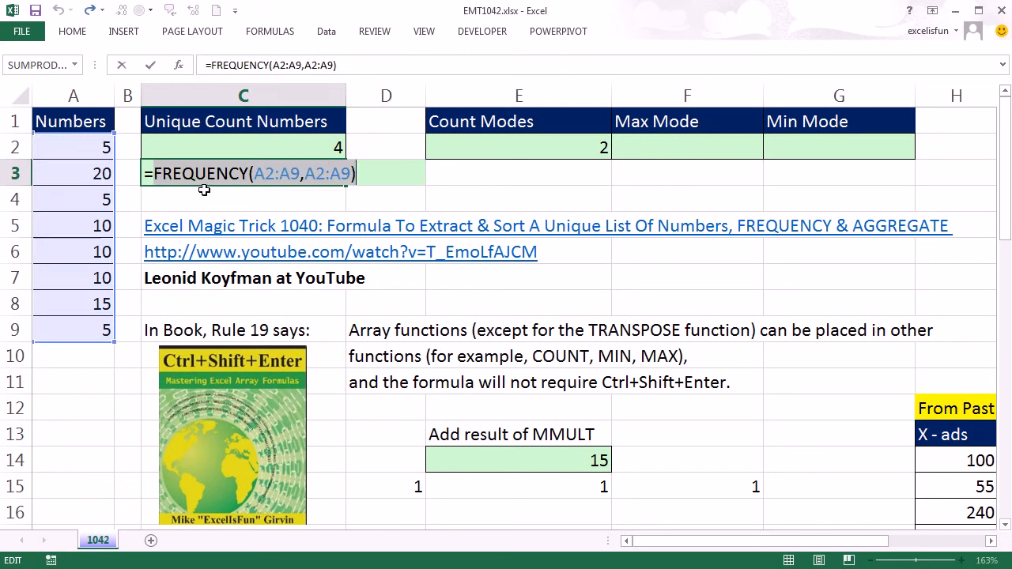
# Step: Wrap the FREQUENCY function in C3 in SIGN, giving =SIGN(FREQUENCY(A2:A9,A2:A9))
pyautogui.press('Left')
pyautogui.write('sig')
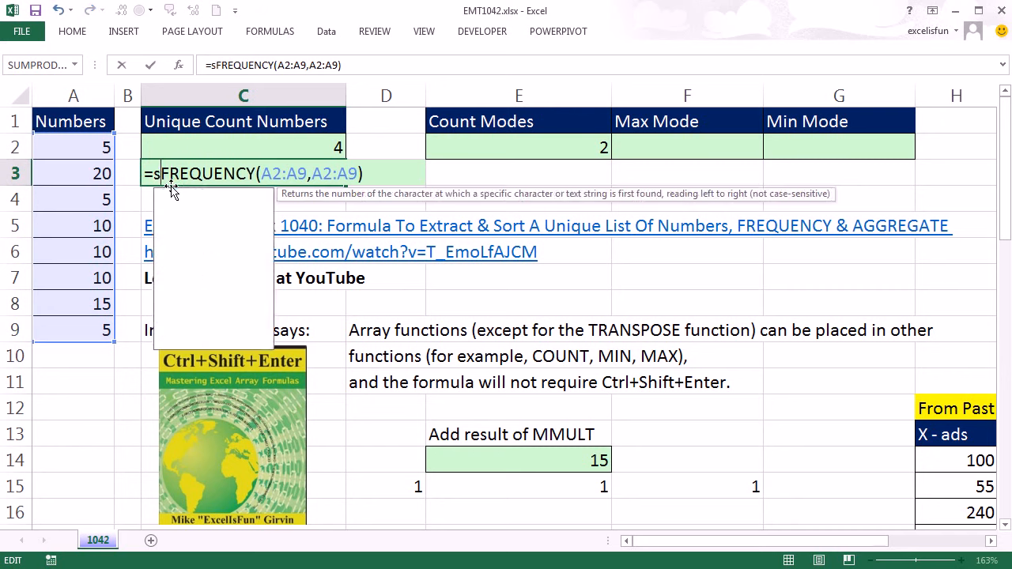
pyautogui.press('Tab')
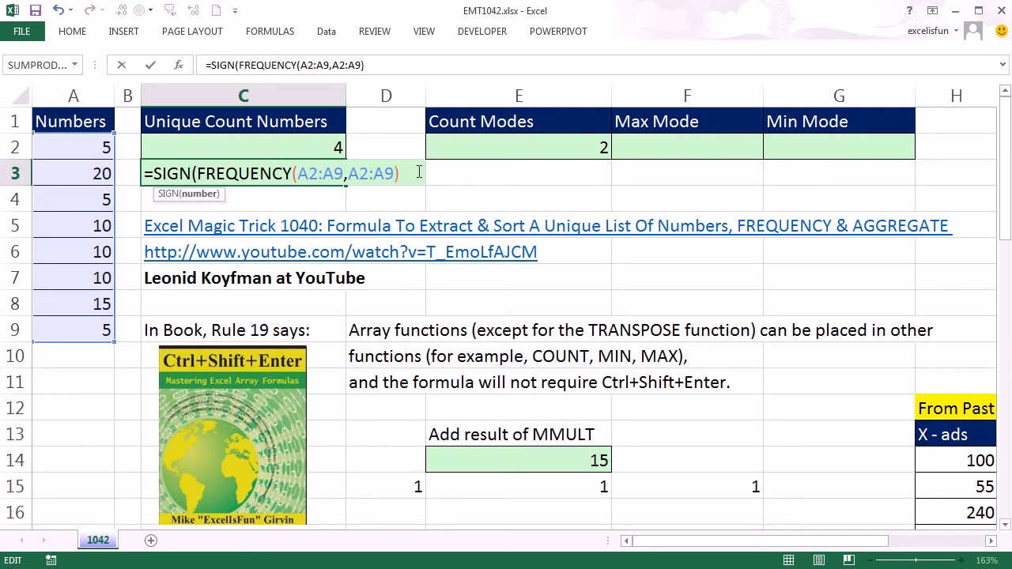
pyautogui.write(')')
# Step: Evaluate the whole SIGN formula in C3 to inspect the array it produces, and restore the formula
pyautogui.hotkey('shift', 'Left')
pyautogui.hotkey('shift', 'Left')
pyautogui.hotkey('shift', 'Left')
pyautogui.hotkey('shift', 'Left')
pyautogui.hotkey('shift', 'Left')
pyautogui.hotkey('shift', 'Left')
pyautogui.hotkey('shift', 'Left')
pyautogui.hotkey('shift', 'Left')
pyautogui.hotkey('shift', 'Left')
pyautogui.hotkey('shift', 'Left')
pyautogui.hotkey('shift', 'Left')
pyautogui.hotkey('shift', 'Left')
pyautogui.hotkey('shift', 'Left')
pyautogui.hotkey('shift', 'Left')
pyautogui.hotkey('shift', 'Left')
pyautogui.hotkey('shift', 'Left')
pyautogui.hotkey('shift', 'Left')
pyautogui.hotkey('shift', 'Left')
pyautogui.hotkey('shift', 'Left')
pyautogui.hotkey('shift', 'Left')
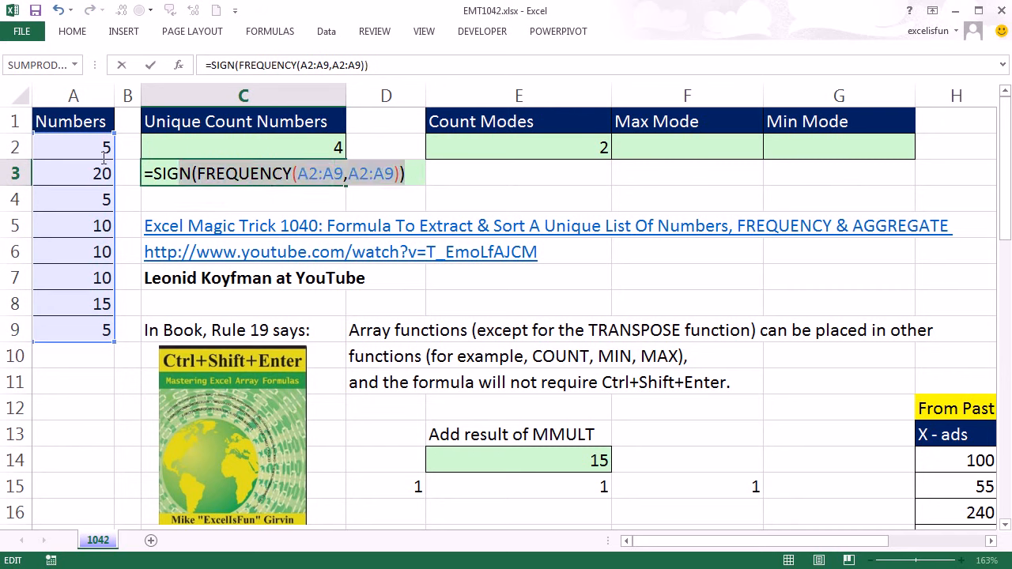
pyautogui.press('F9')
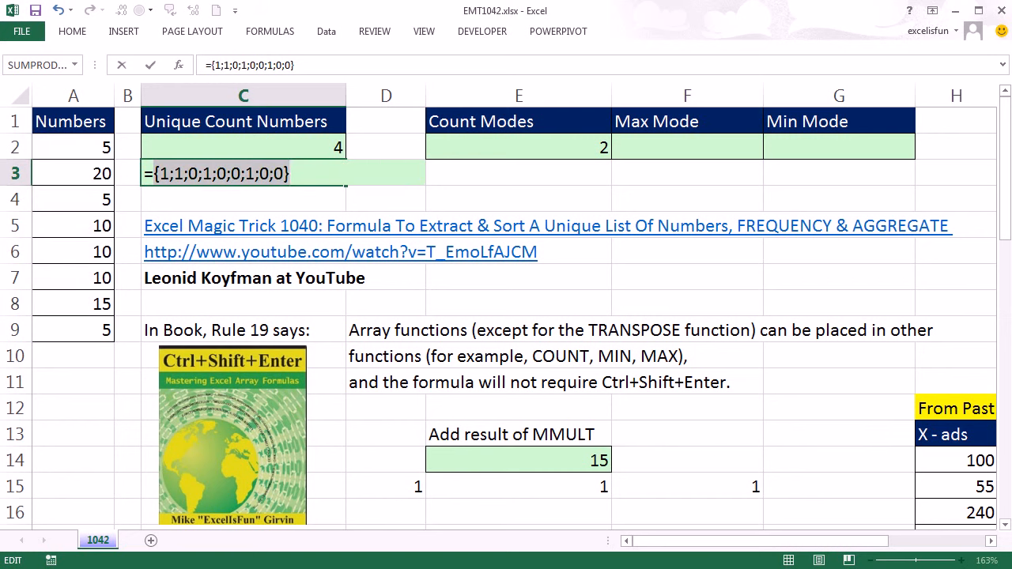
pyautogui.hotkey('ctrl', 'z')
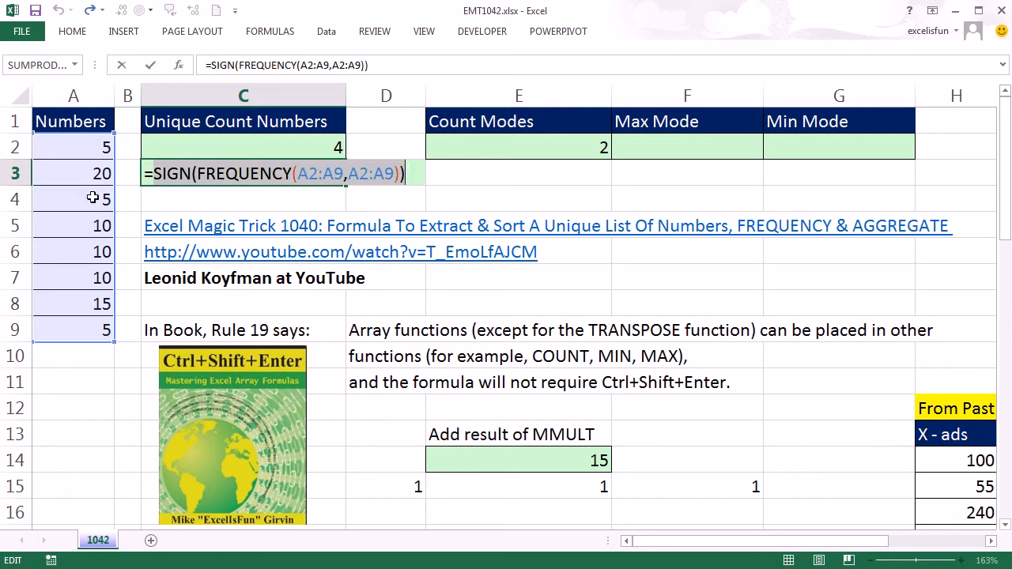
# Step: Wrap the SIGN formula in C3 in SUM, giving =SUM(SIGN(FREQUENCY(A2:A9,A2:A9))), and enter it without array entry
pyautogui.click(163, 176)
pyautogui.write('SUM(')
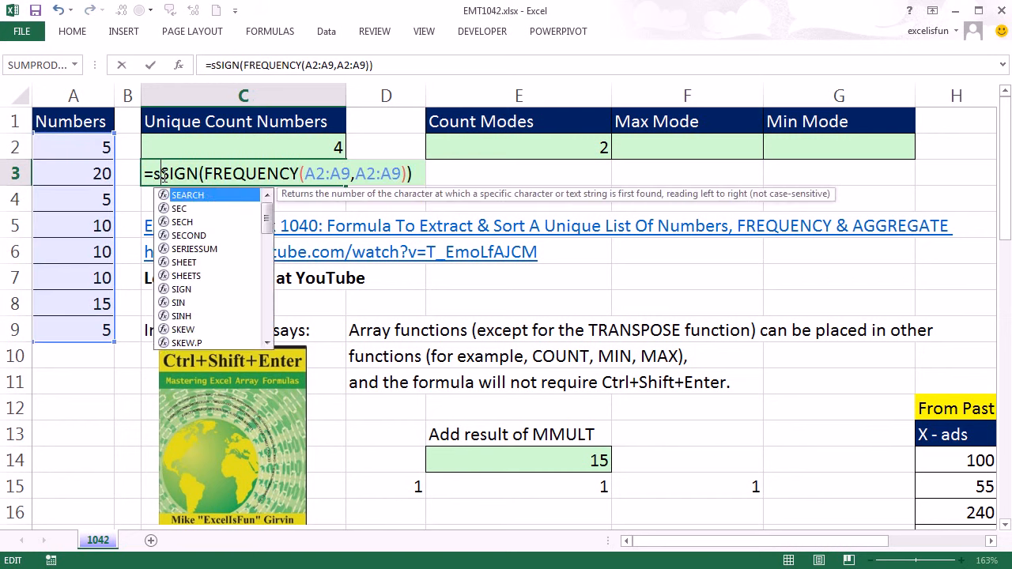
pyautogui.click(456, 175)
pyautogui.write(')')
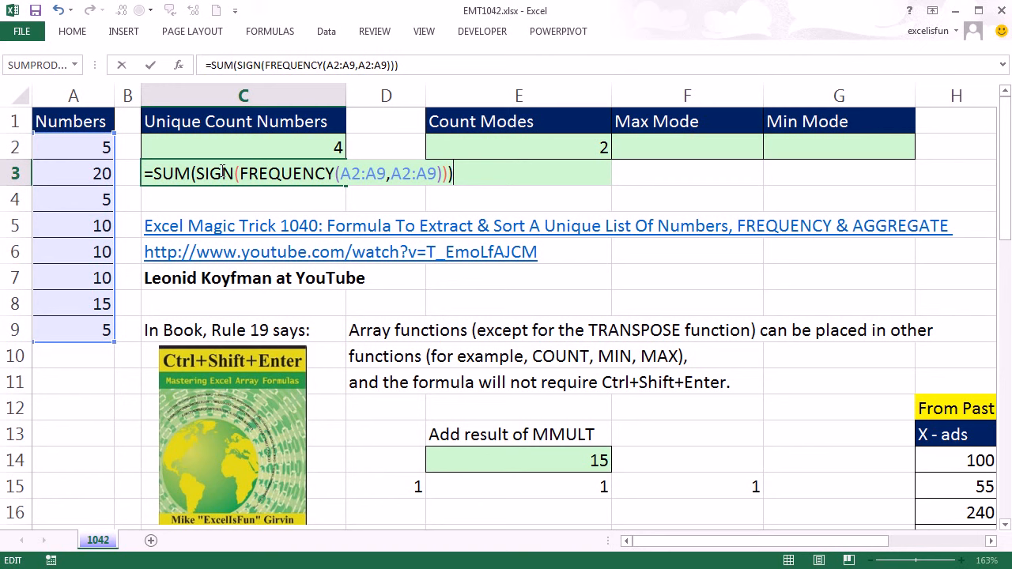
pyautogui.press('Return')
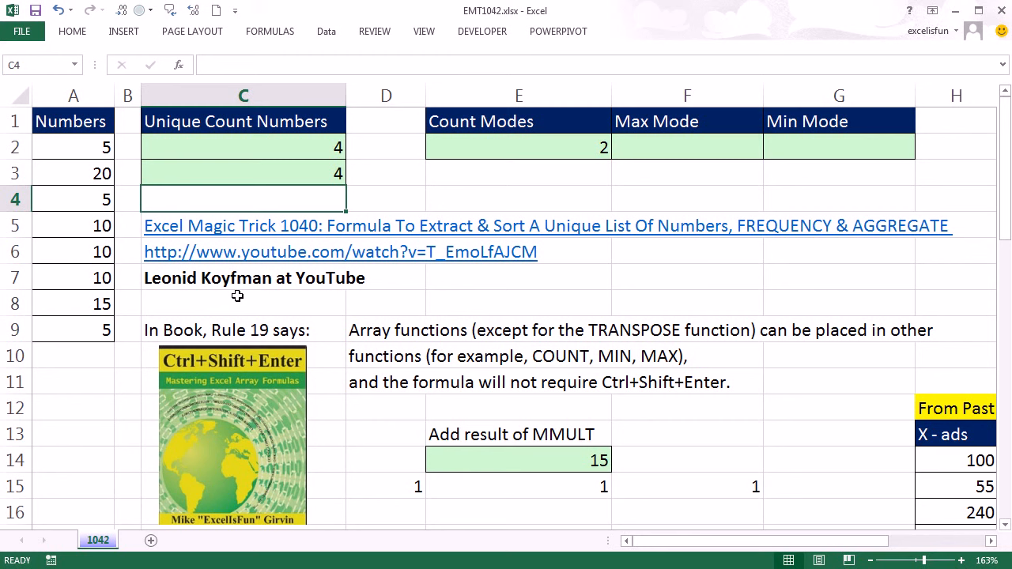
# Step: Examine the formula in E14 that adds the result of MMULT, looking at MMULT as the SUM argument
pyautogui.doubleClick(597, 460)
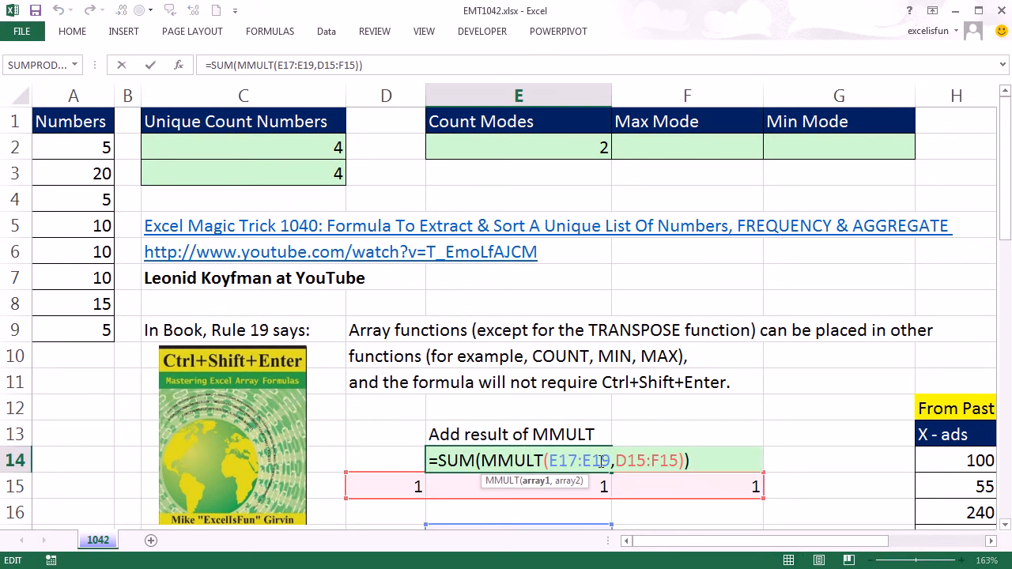
pyautogui.click(537, 460)
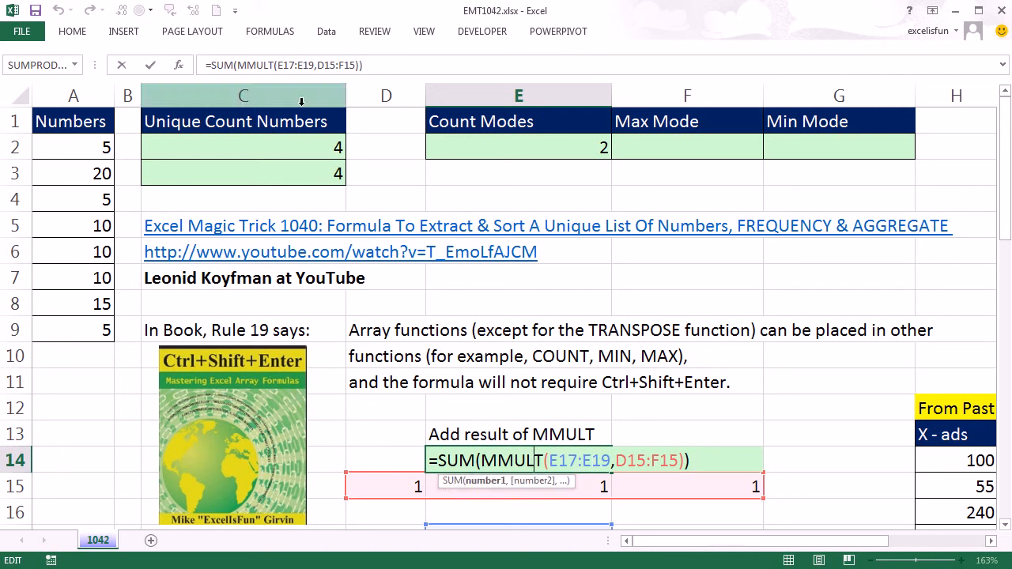
pyautogui.hotkey('ctrl', 'Return')
# Step: Open the C2 unique-count formula and examine the logical test argument of IF that holds FREQUENCY
pyautogui.click(246, 145)
pyautogui.doubleClick(246, 145)
pyautogui.press('Left')
pyautogui.press('Left')
pyautogui.press('Left')
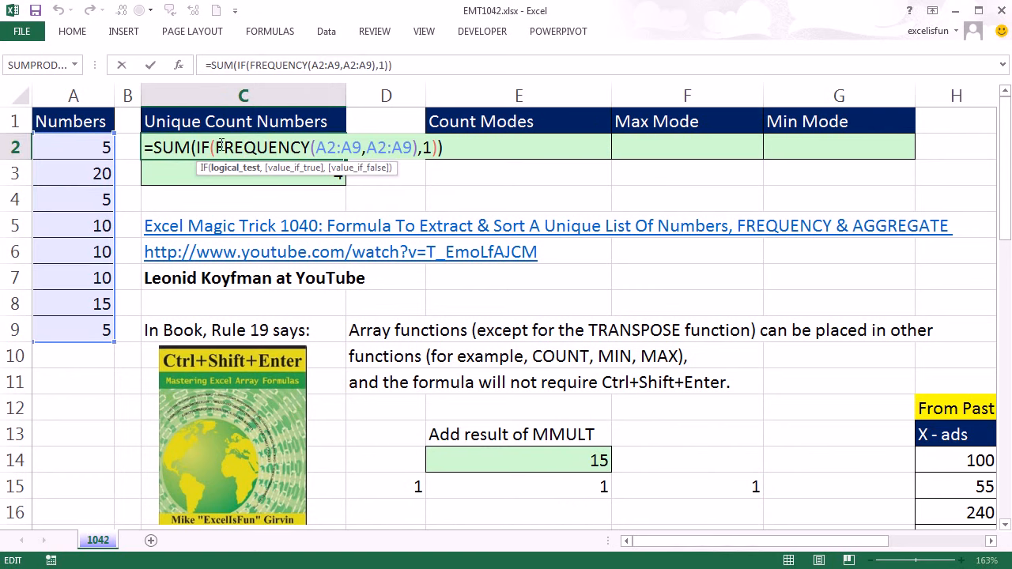